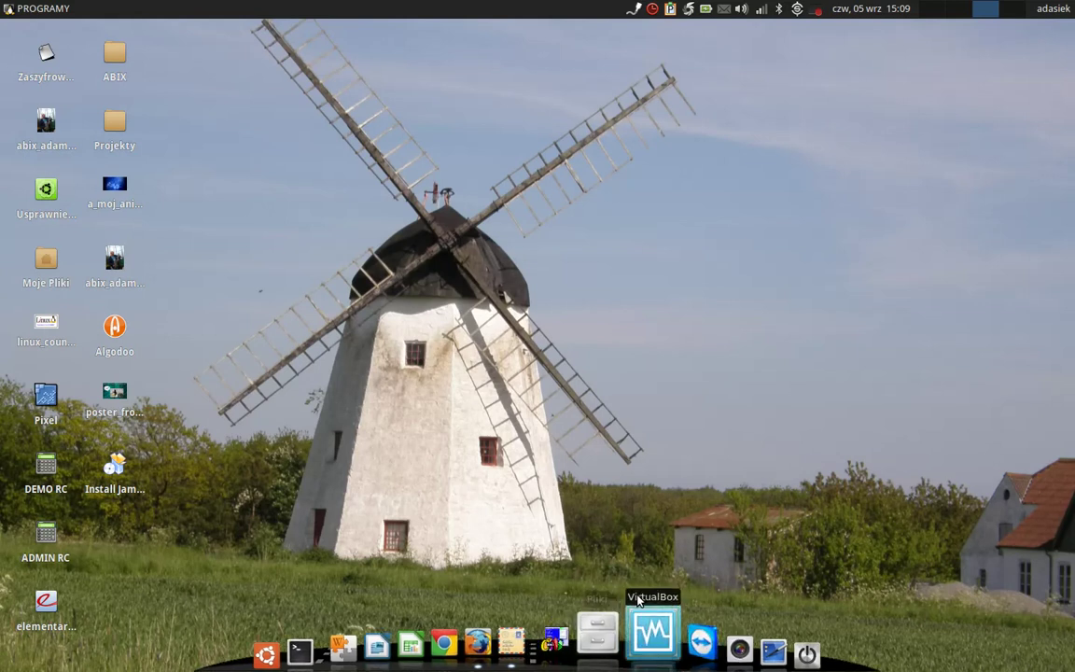
Open the file manager, restore its window from full screen, and move and enlarge it to cover most of the desktop
click(611, 635)
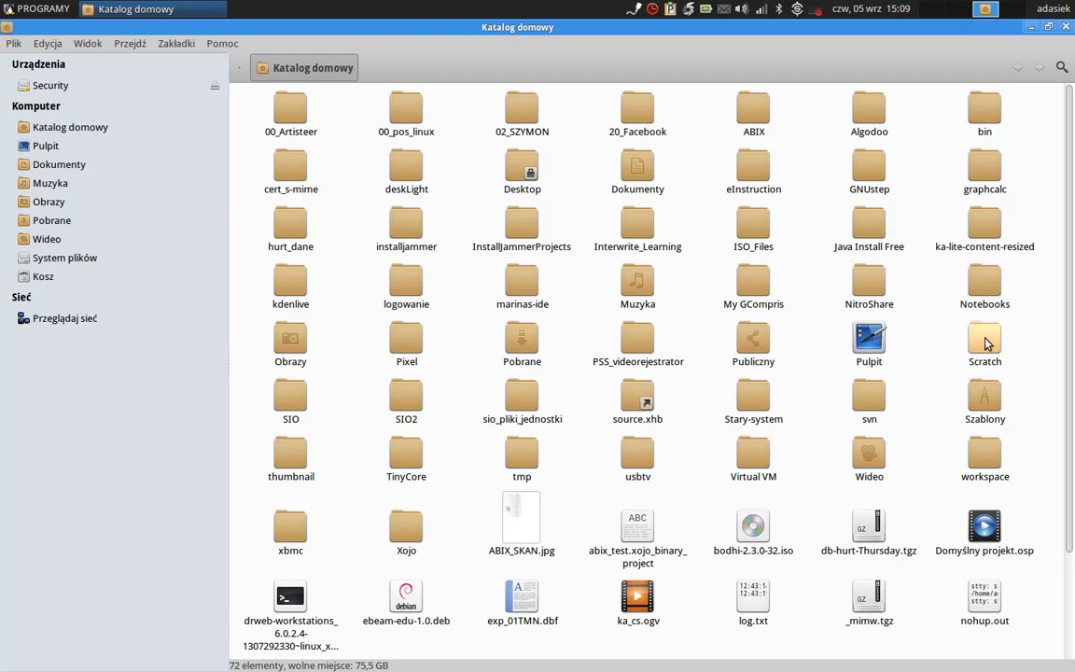
click(1048, 27)
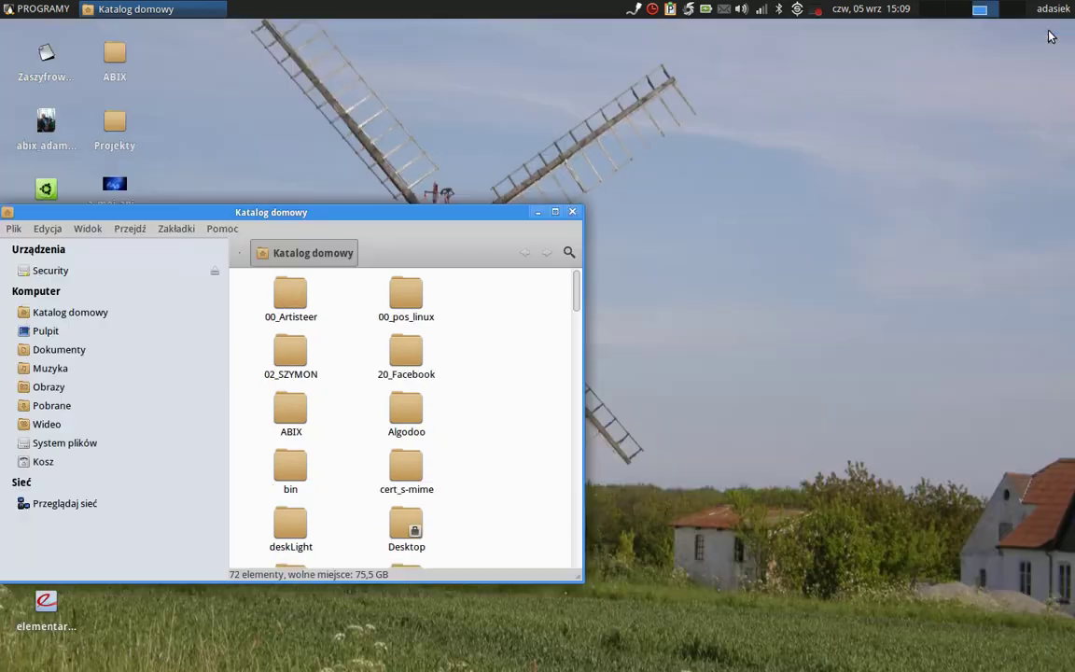
drag(462, 218, 506, 78)
drag(618, 435, 983, 537)
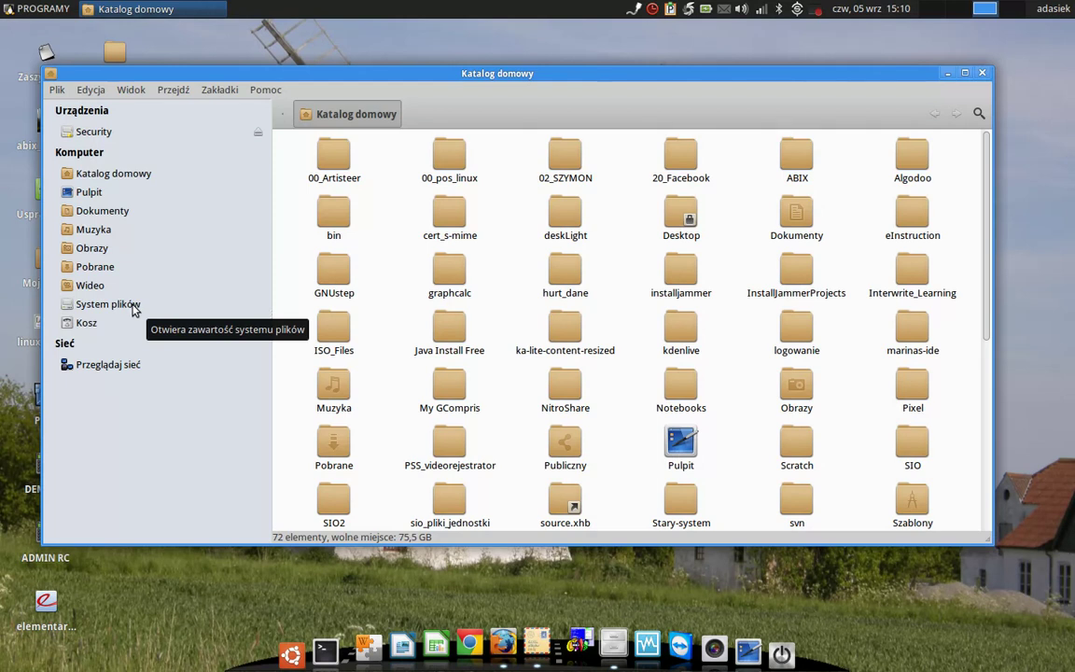
Show the home folder and the Pulpit folder, and shrink the window to uncover the desktop icons
click(149, 177)
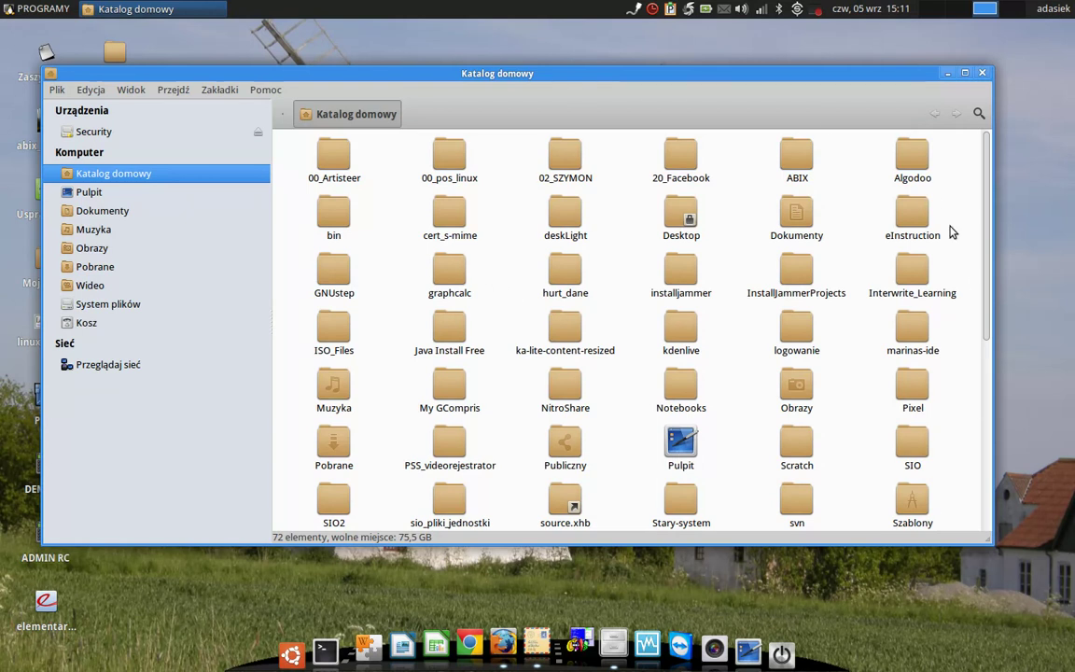
drag(986, 144, 930, 141)
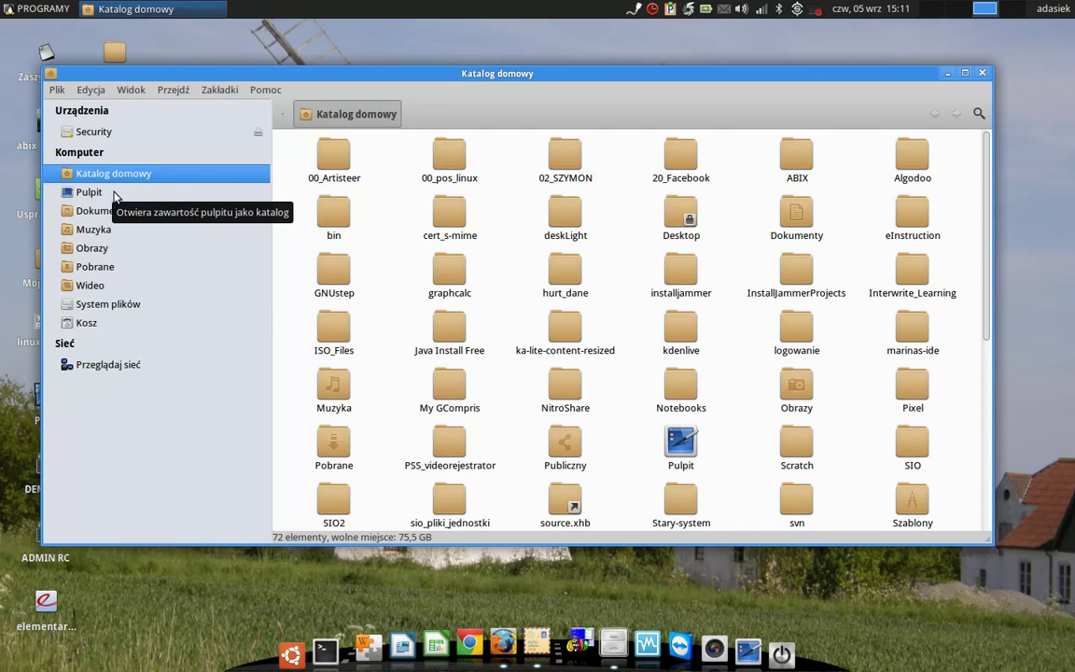
click(114, 193)
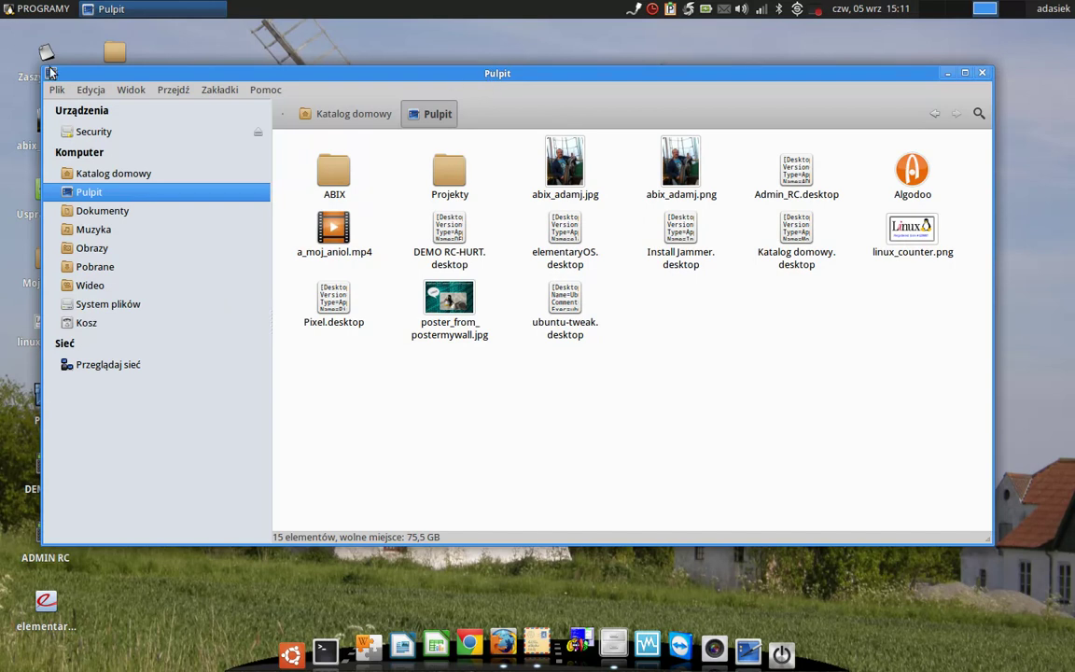
drag(48, 71, 261, 40)
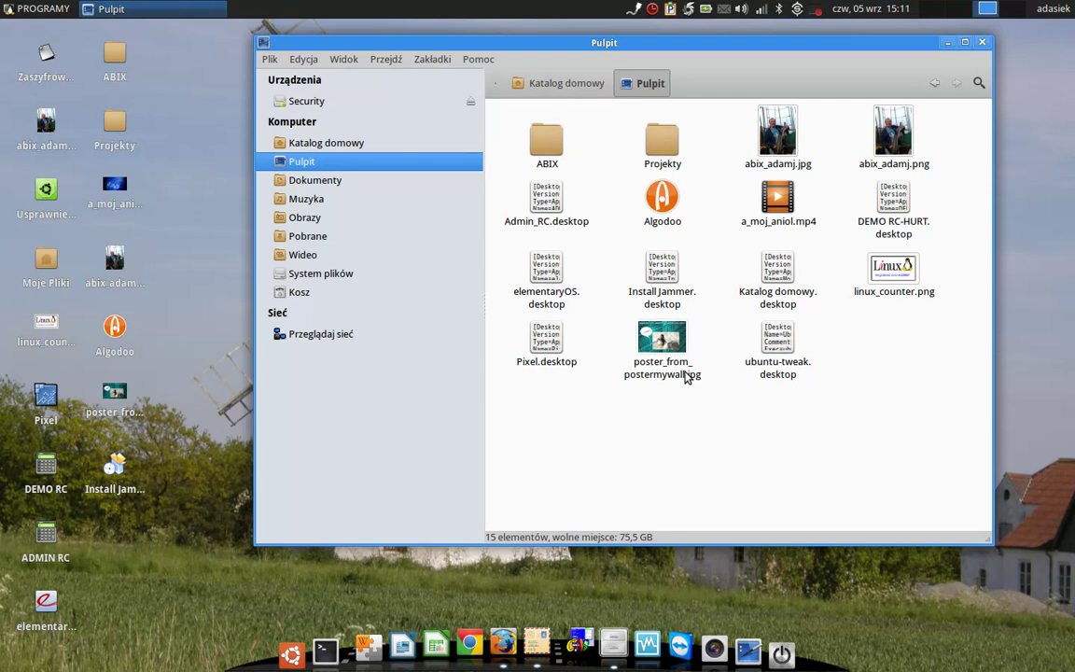
Browse the contents of the Dokumenty, Muzyka, Obrazy, Pobrane and Wideo folders and the trash (Kosz)
click(311, 182)
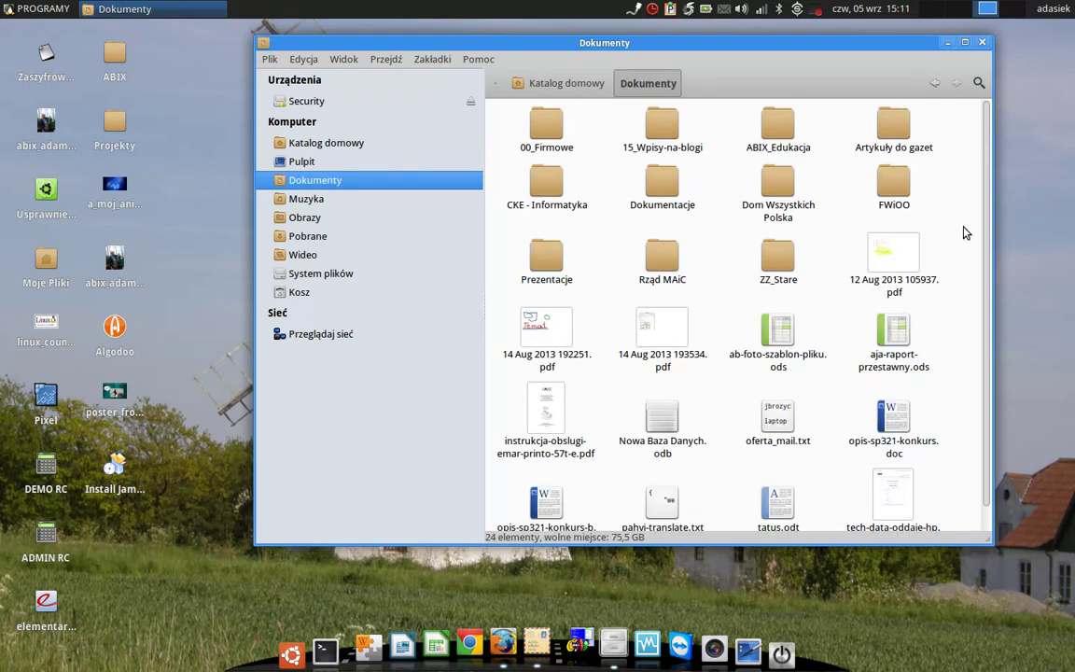
click(331, 200)
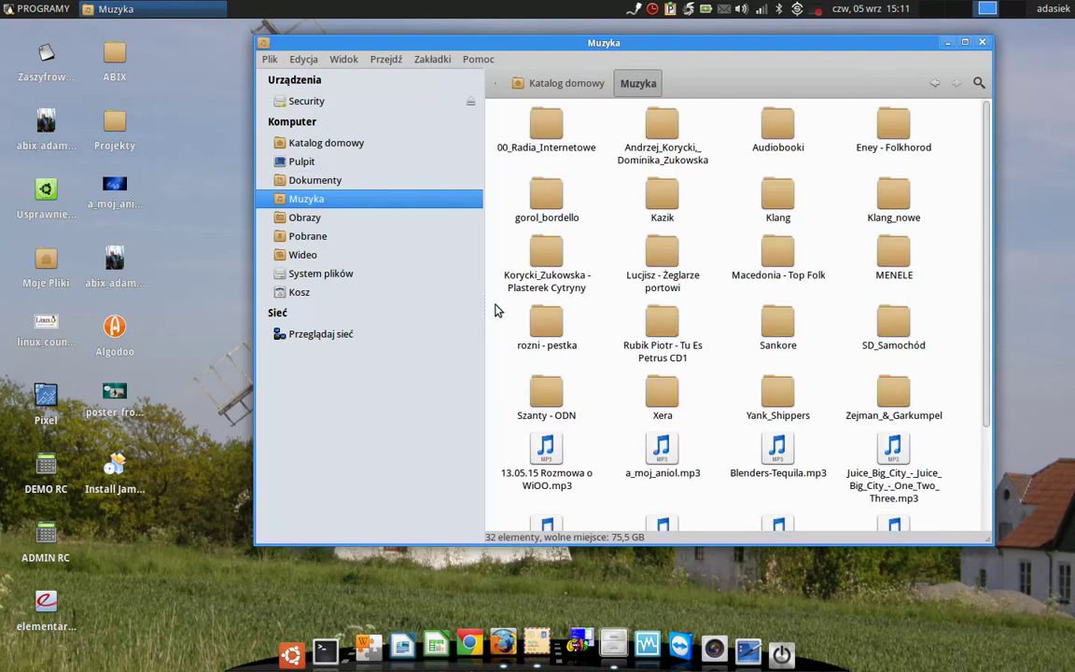
click(306, 218)
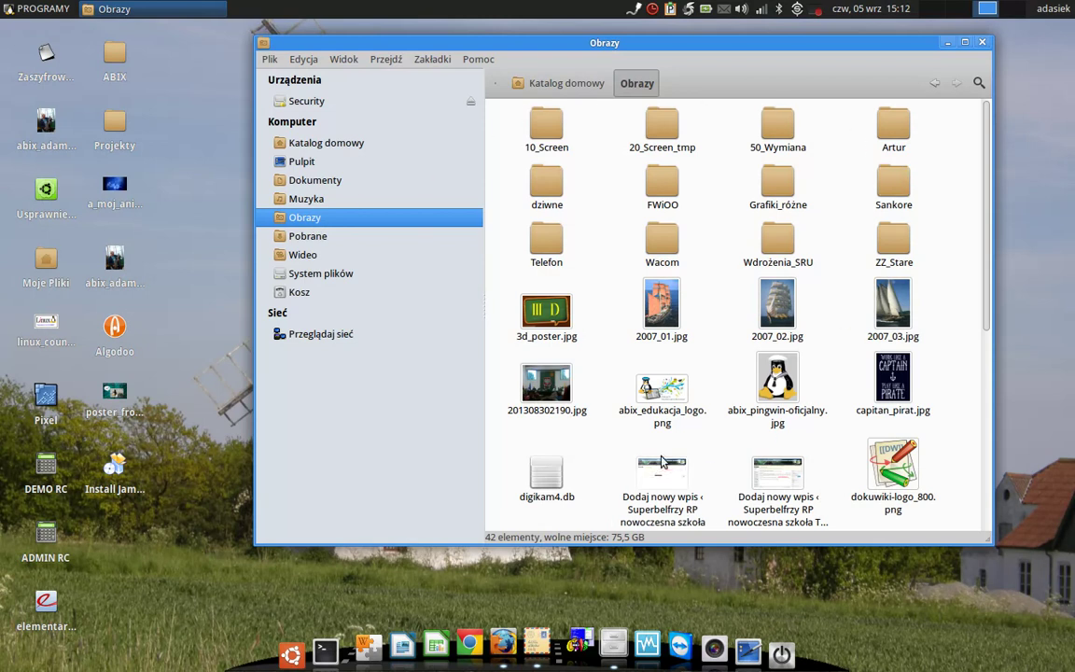
click(308, 237)
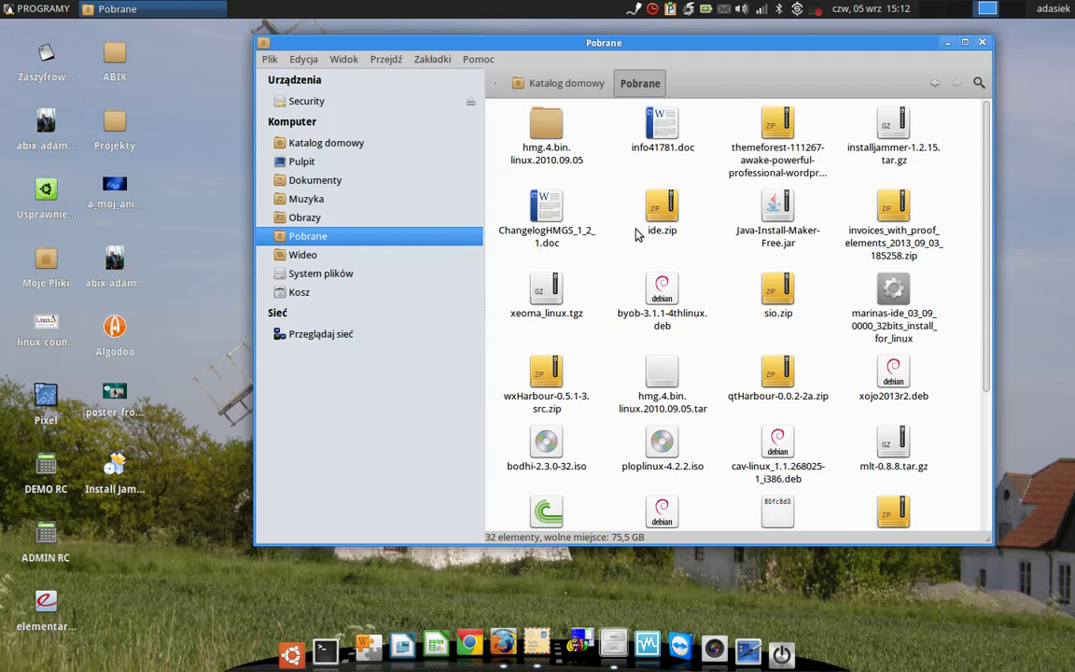
click(313, 255)
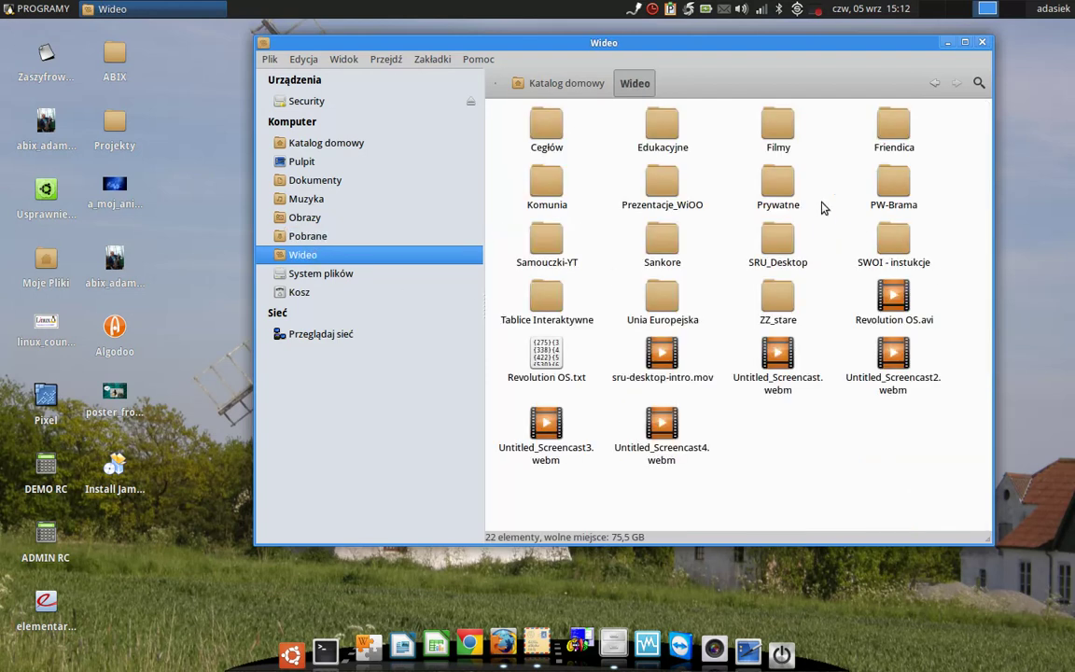
click(431, 291)
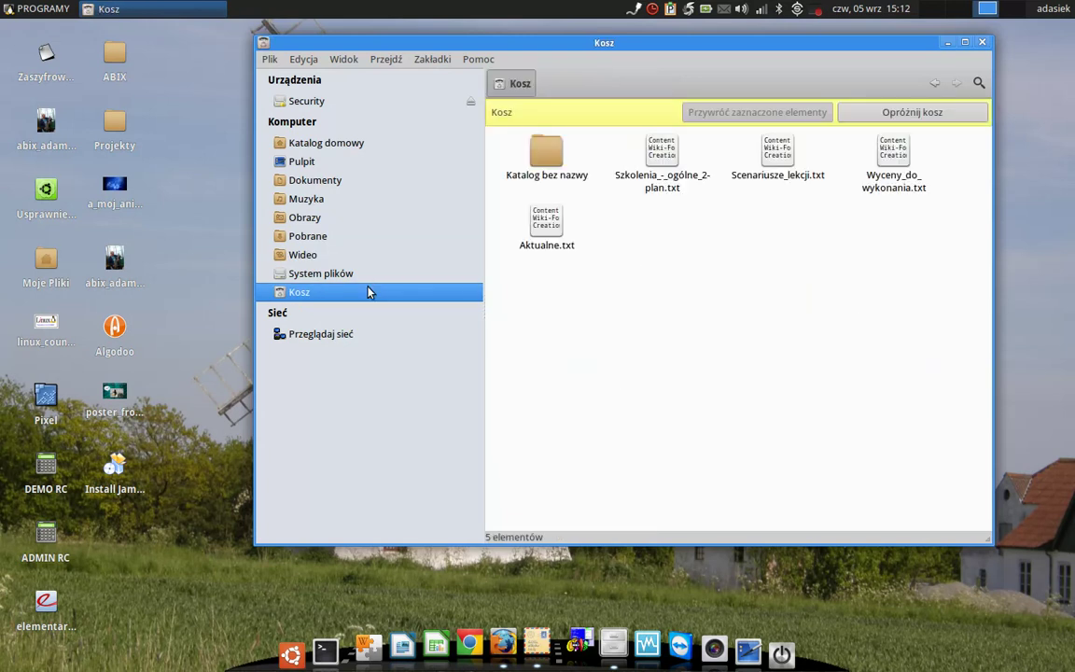
Go from the root of the file system through the home directory into the user's own folder
click(329, 275)
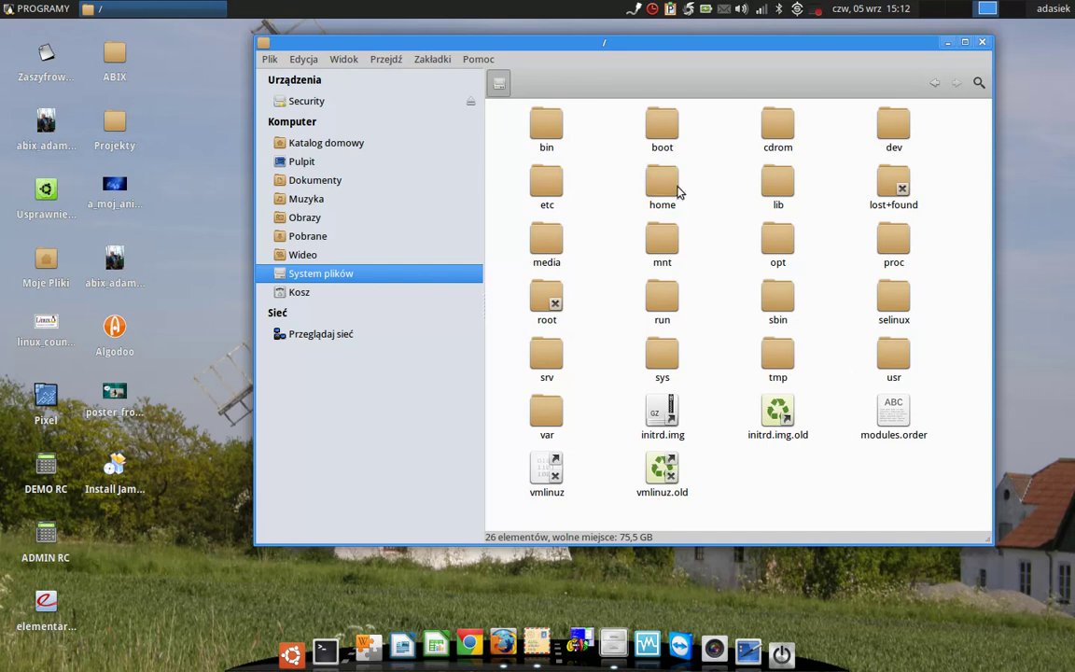
click(668, 193)
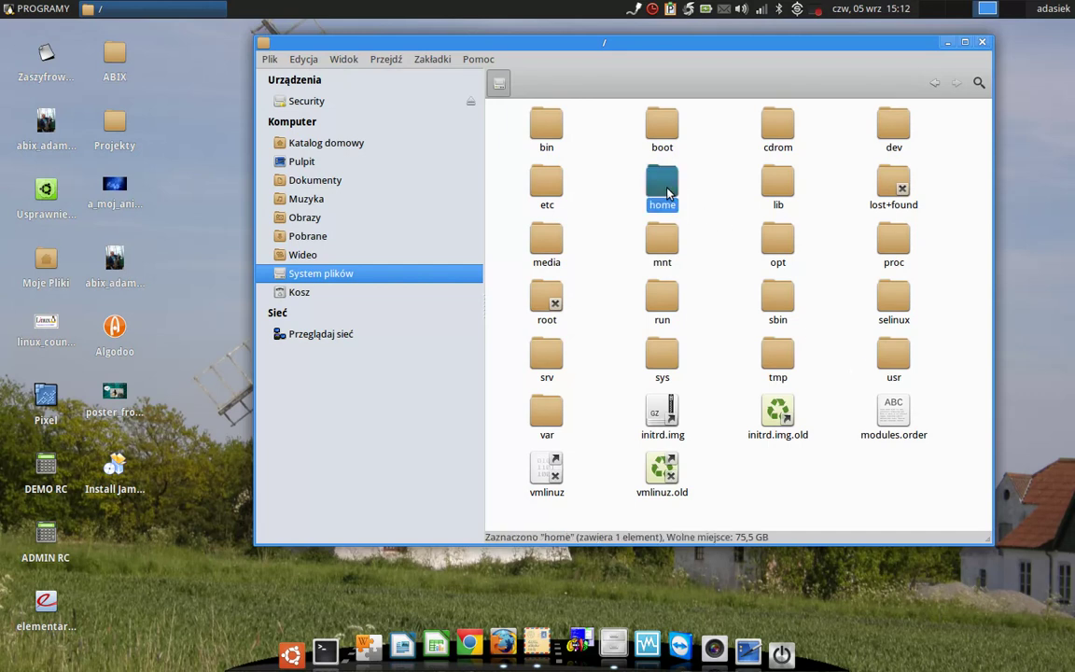
double_click(667, 193)
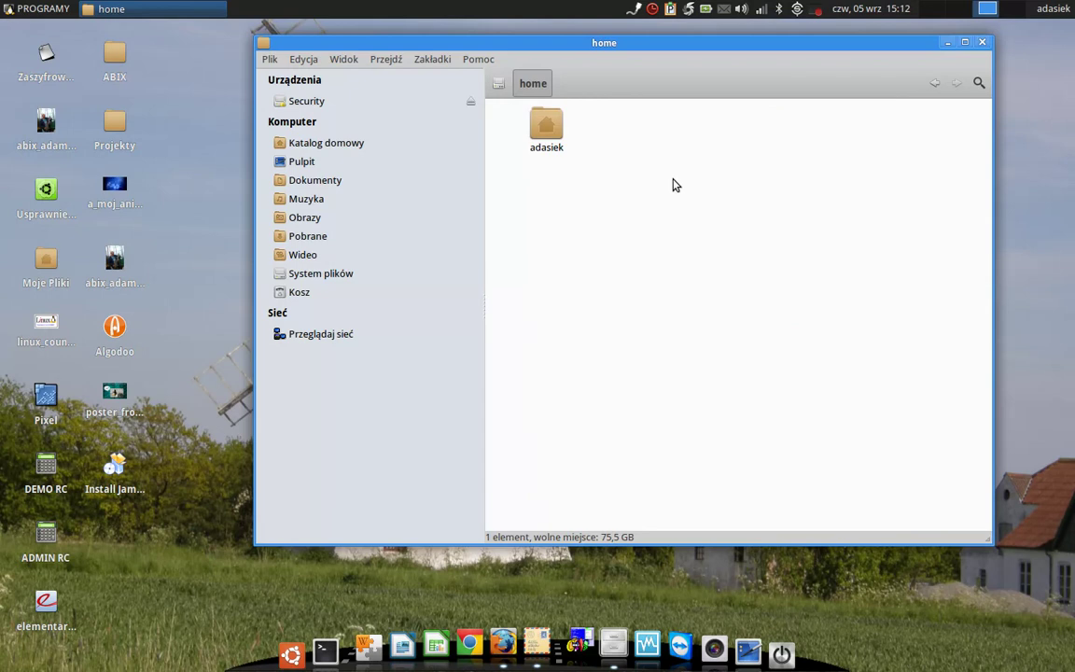
double_click(547, 132)
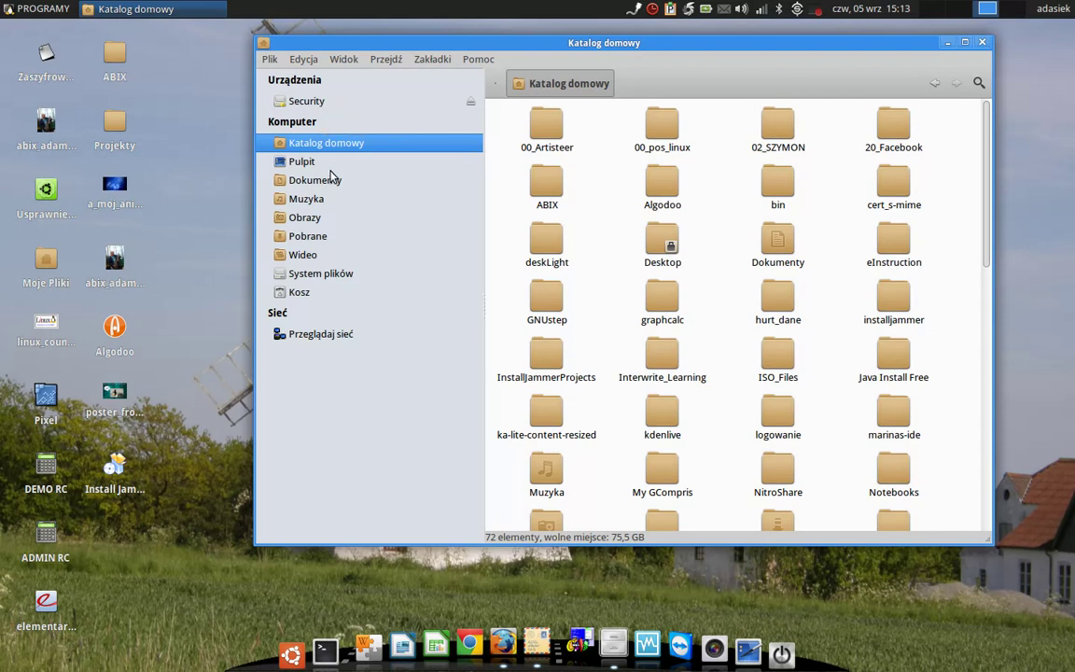
Enlarge the file manager window and open the folder Dokumenty > Artykuły do gazet > Dialog_Edukacyjny > 2013_07
drag(332, 44, 98, 42)
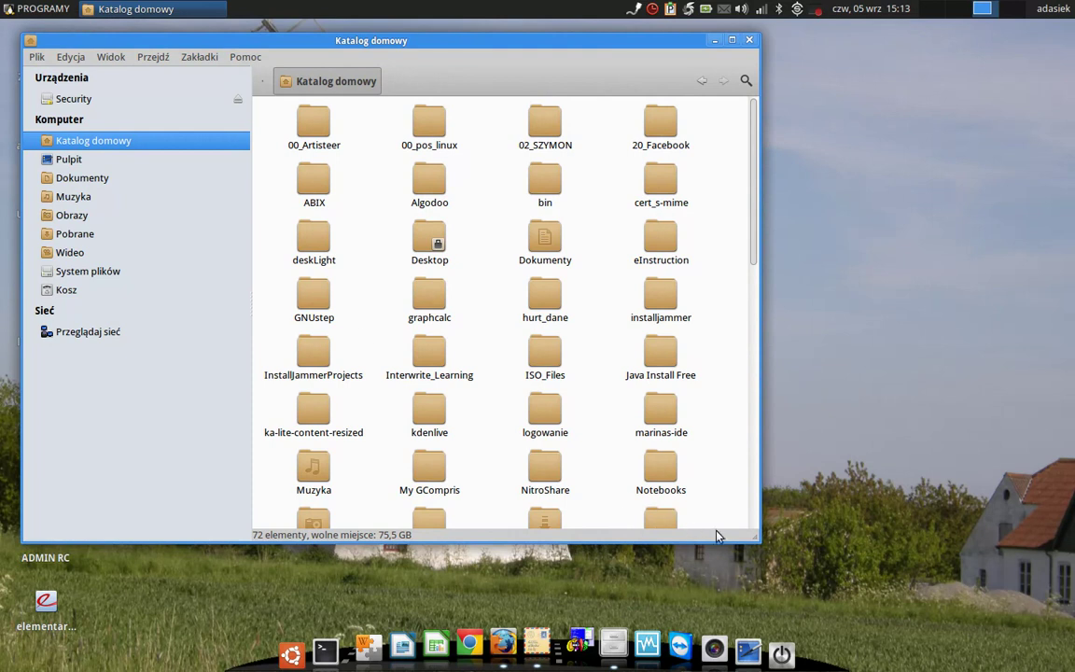
drag(747, 533, 1000, 553)
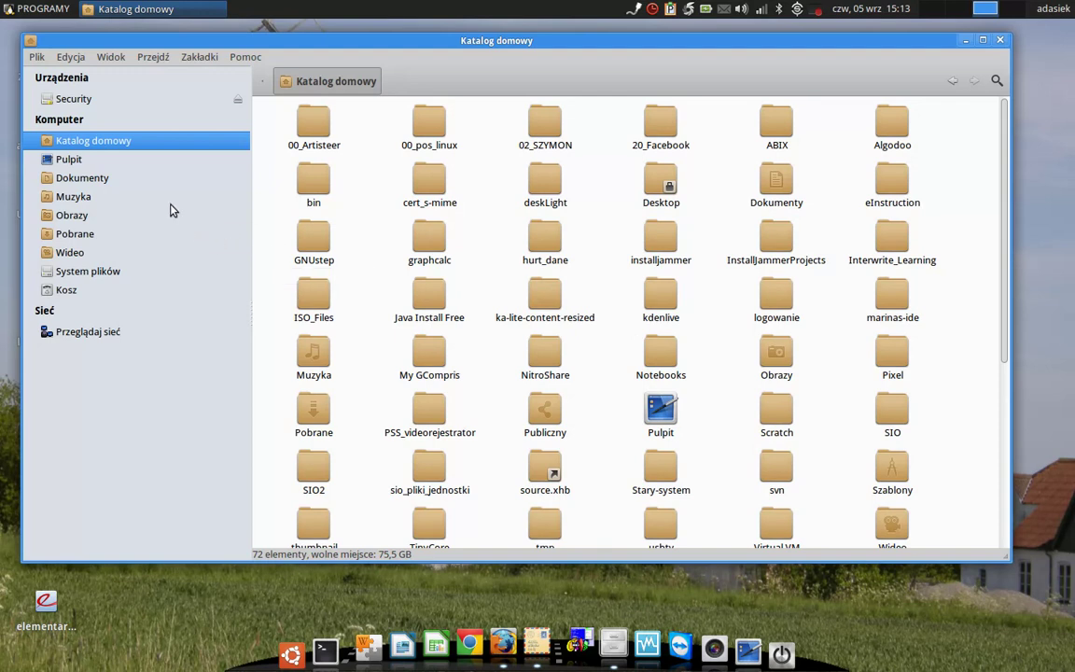
click(102, 184)
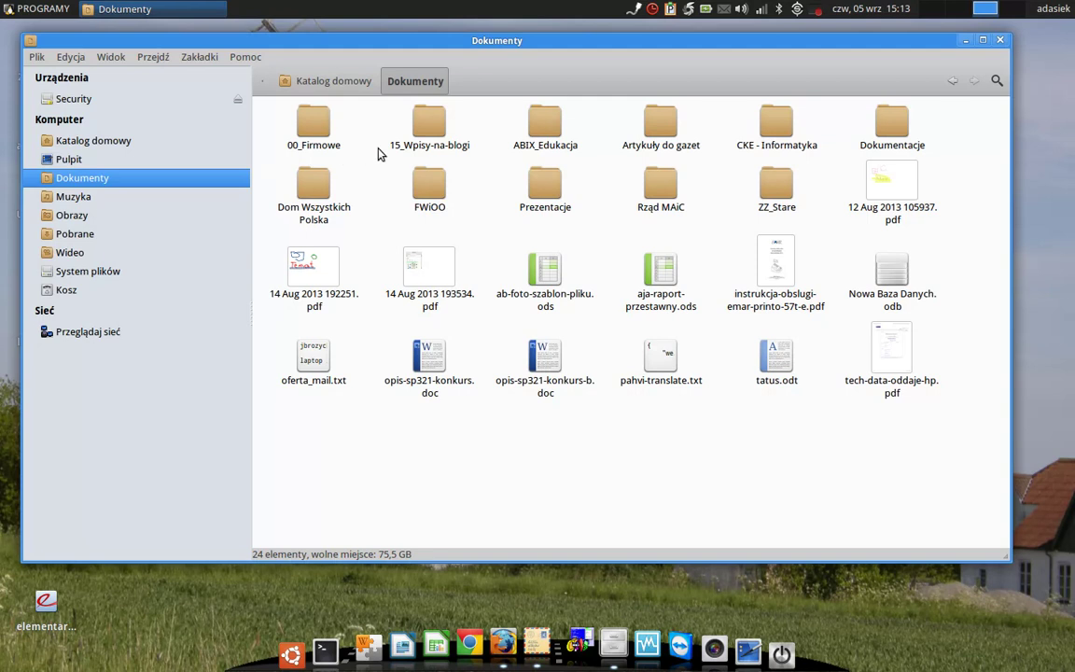
double_click(660, 129)
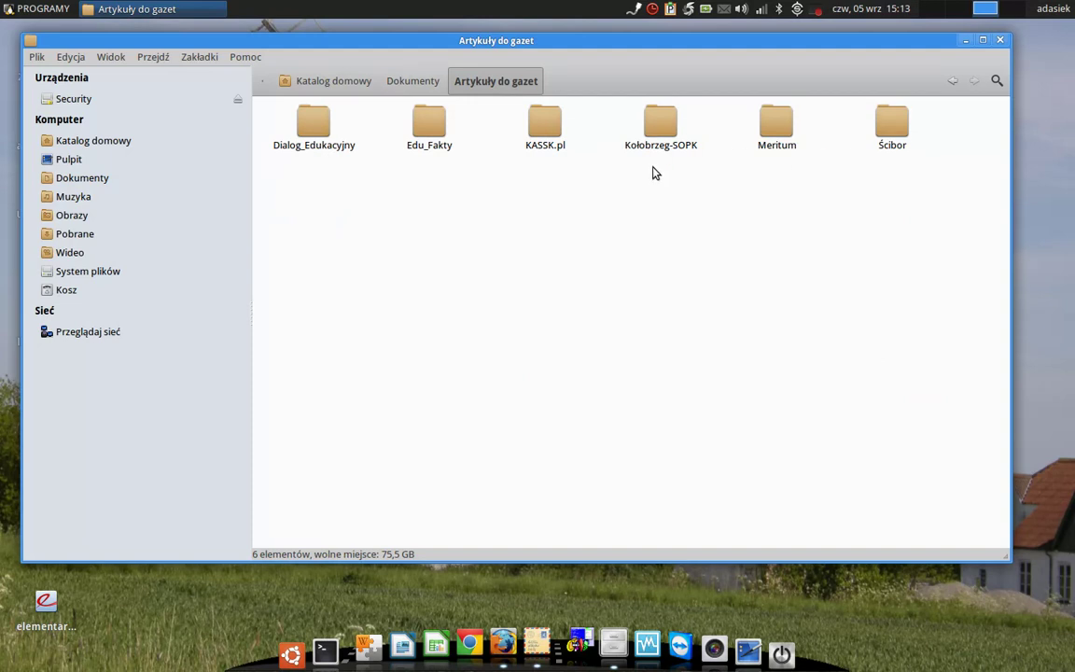
double_click(313, 128)
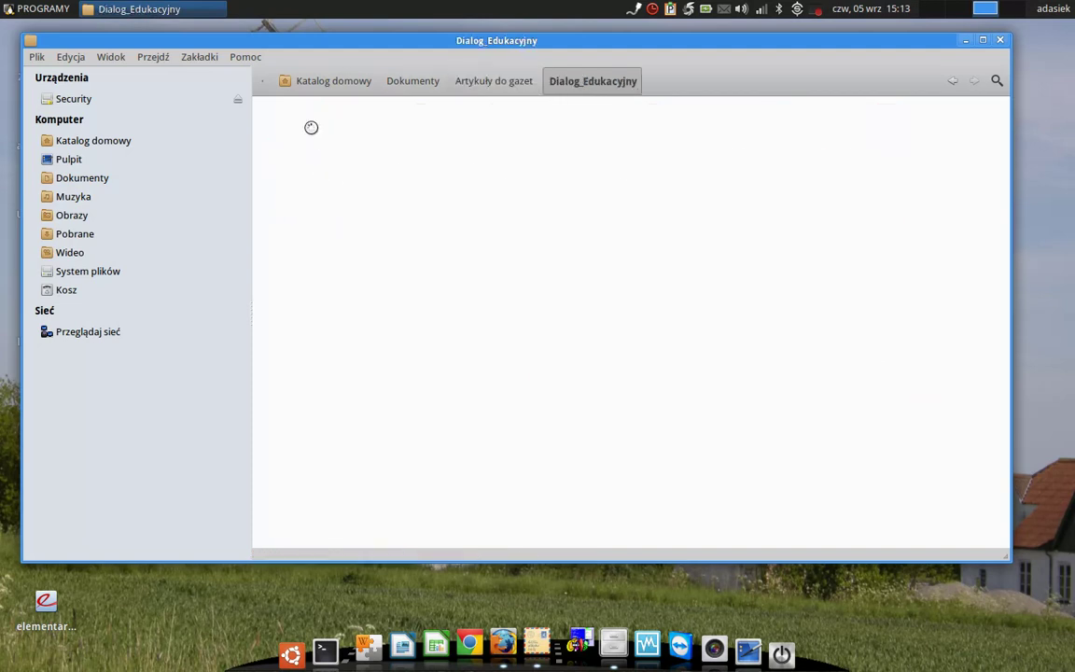
double_click(312, 130)
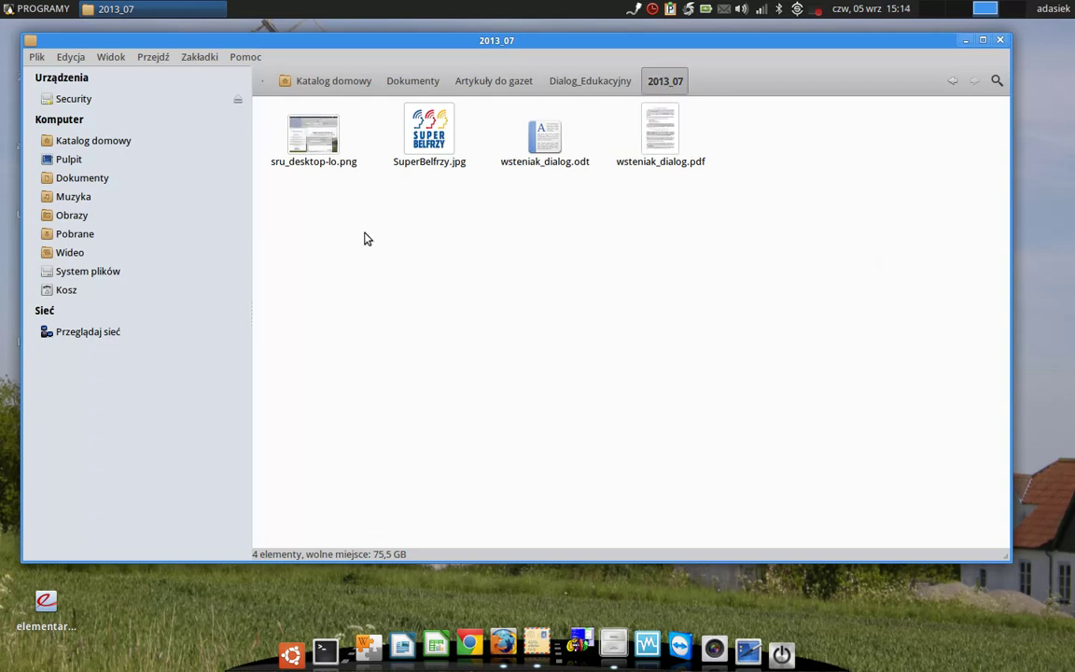
Open the image sru_desktop-lo.png in gThumb and enlarge the viewer window over the file manager
click(312, 144)
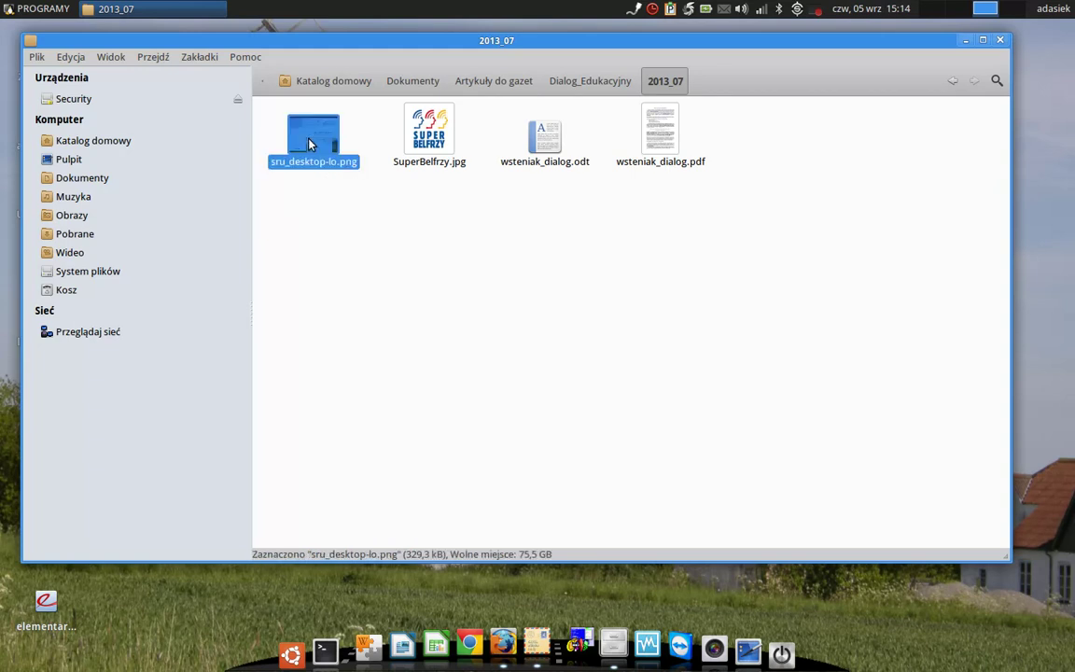
double_click(312, 143)
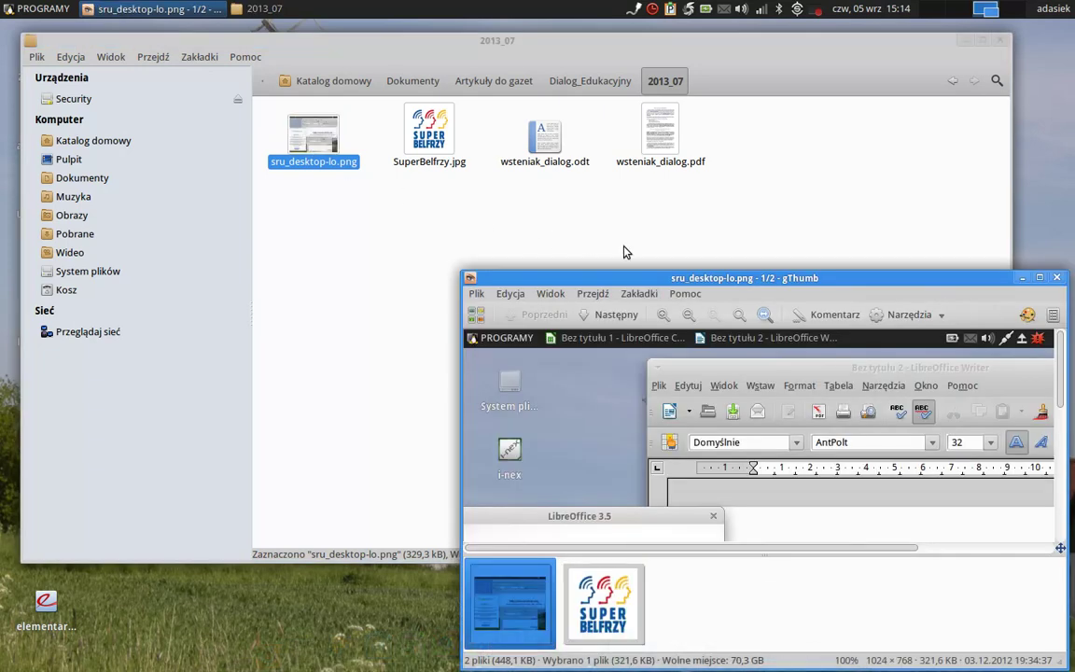
drag(759, 283, 359, 56)
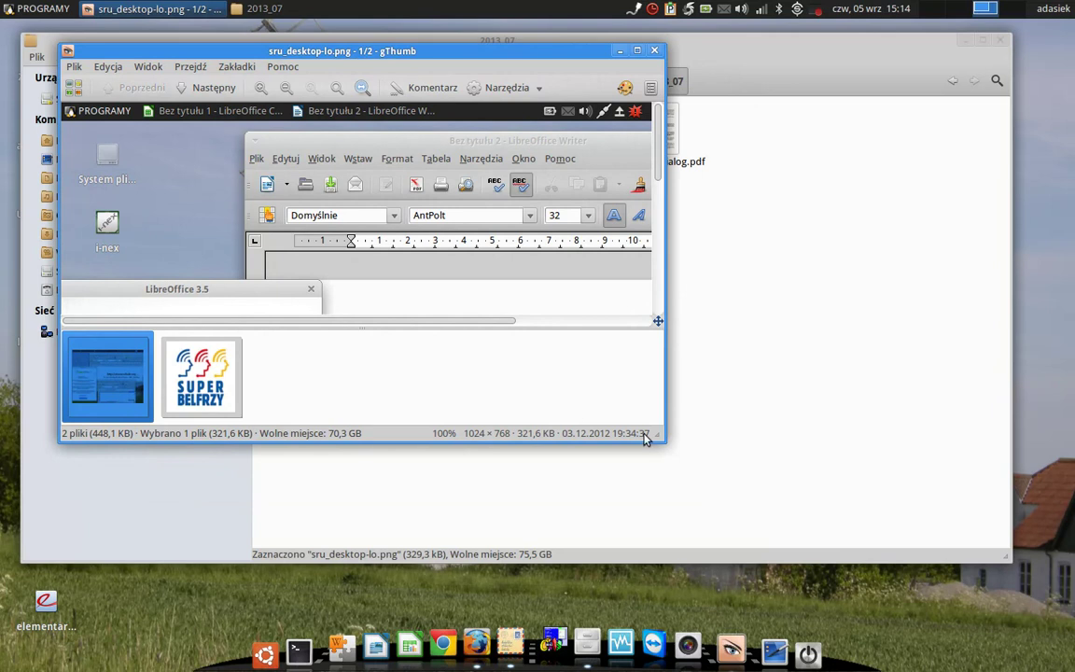
drag(651, 432, 960, 603)
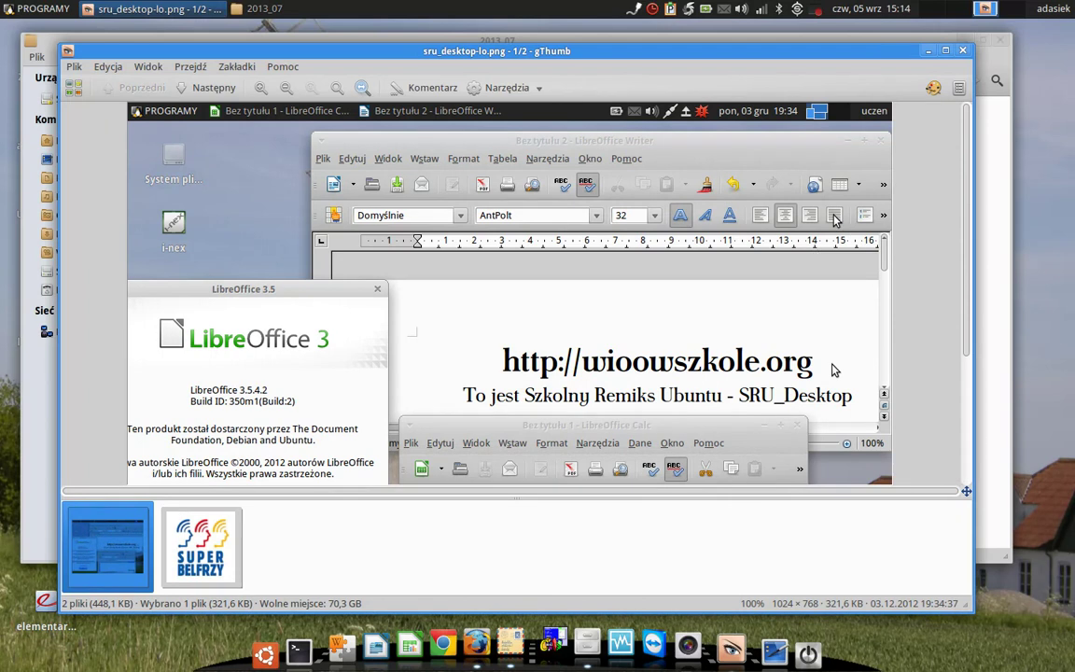
Try rotating the image left and flipping it horizontally, and close it without saving the changes
click(932, 91)
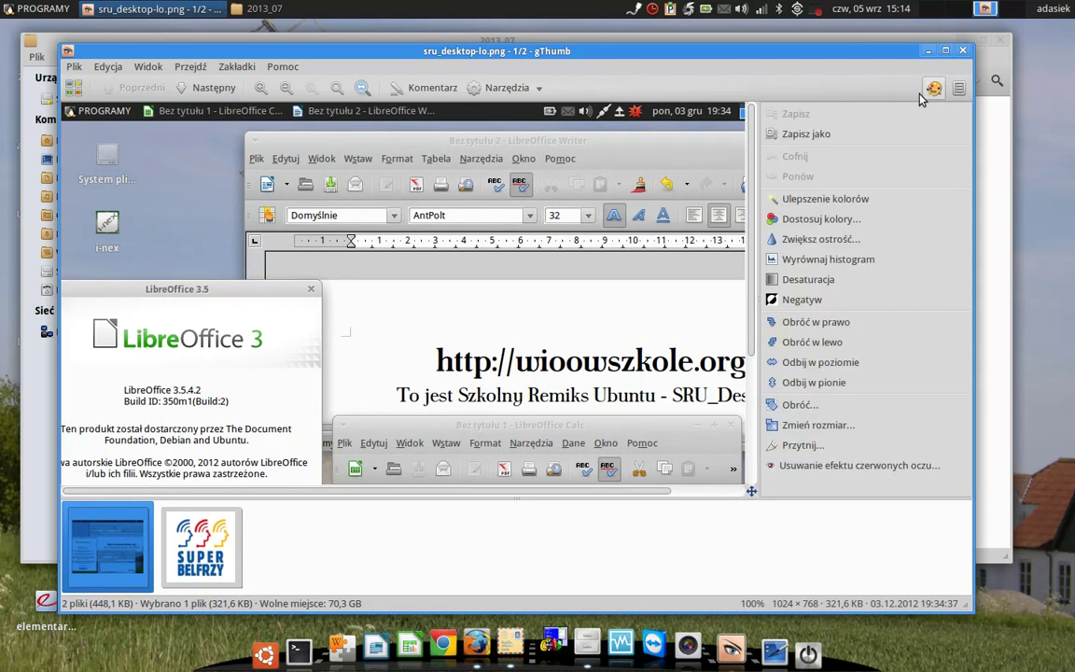
click(814, 342)
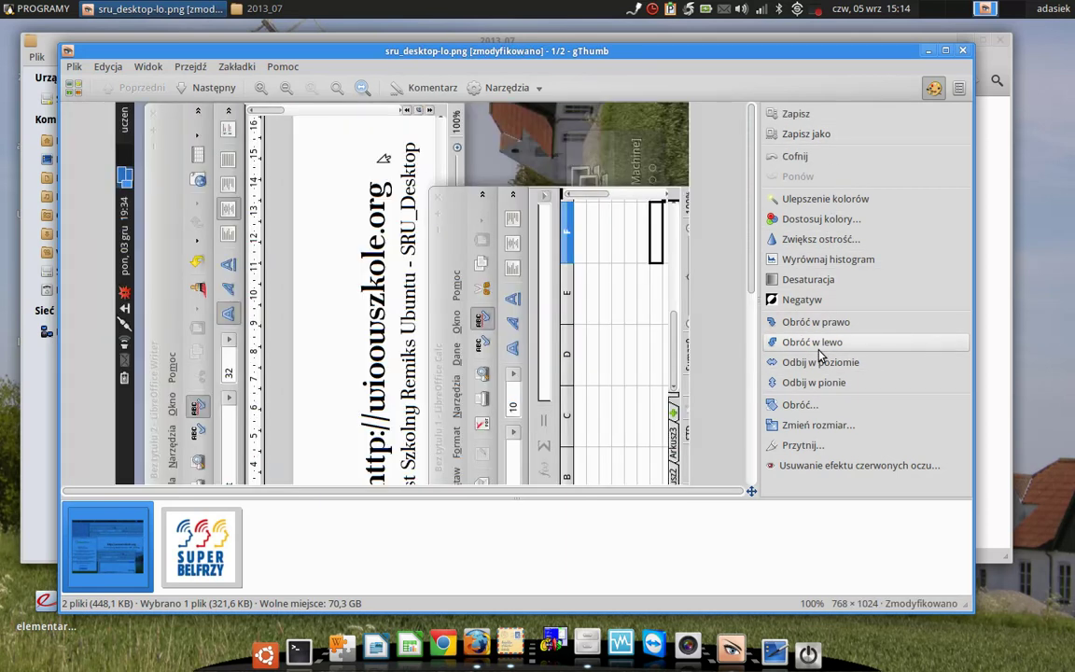
click(823, 371)
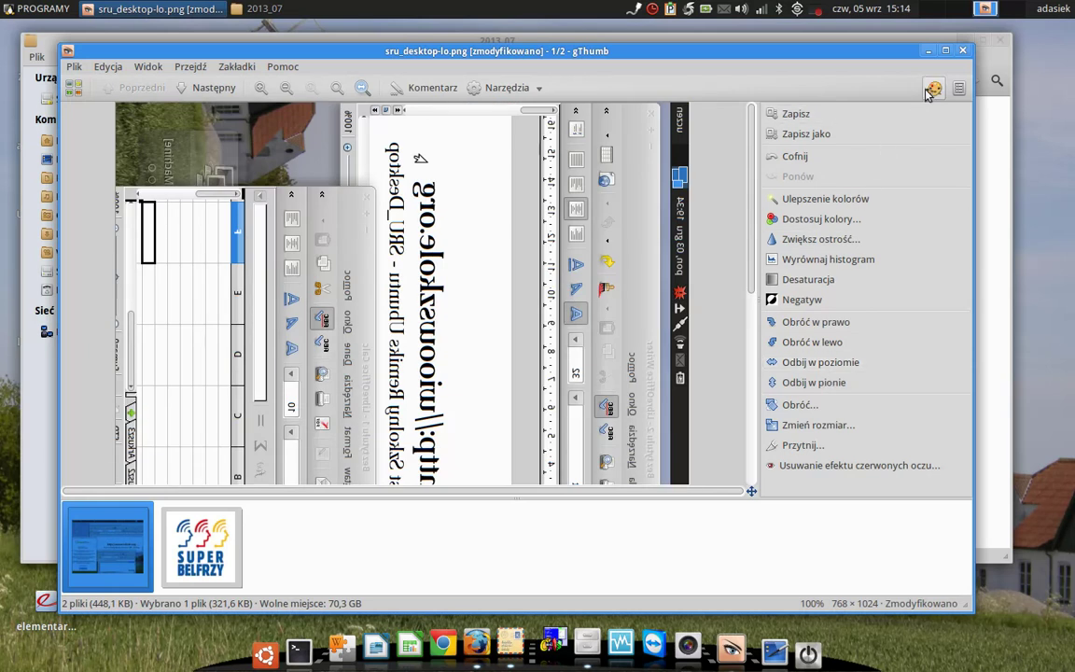
click(964, 51)
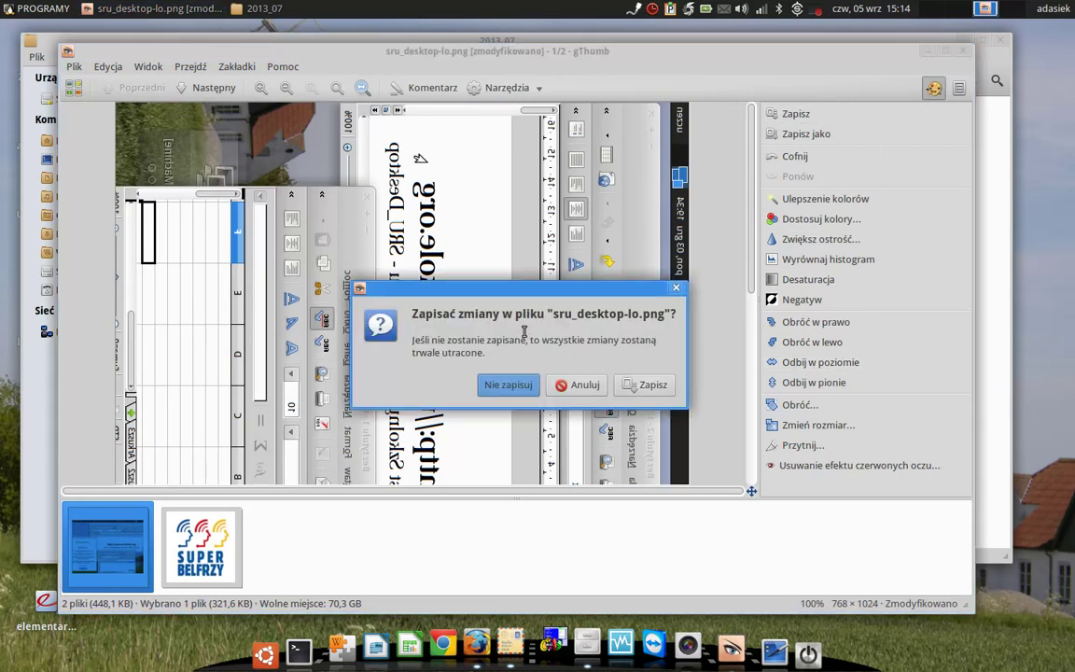
click(509, 385)
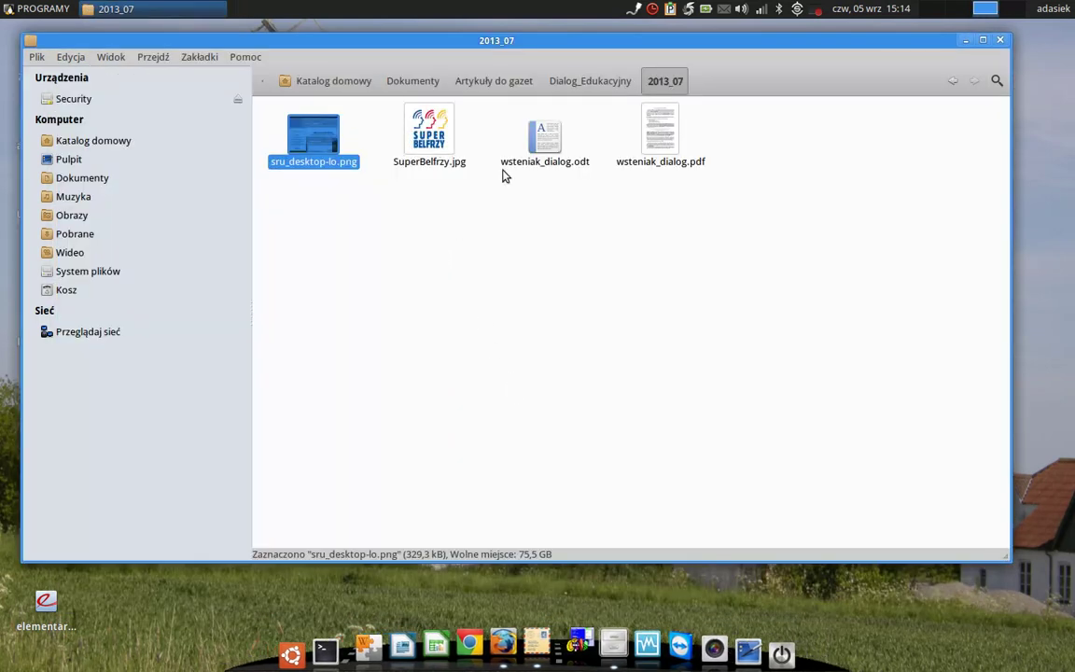
Open wsteniak_dialog.odt in LibreOffice Writer and view the beginning of the document
click(549, 164)
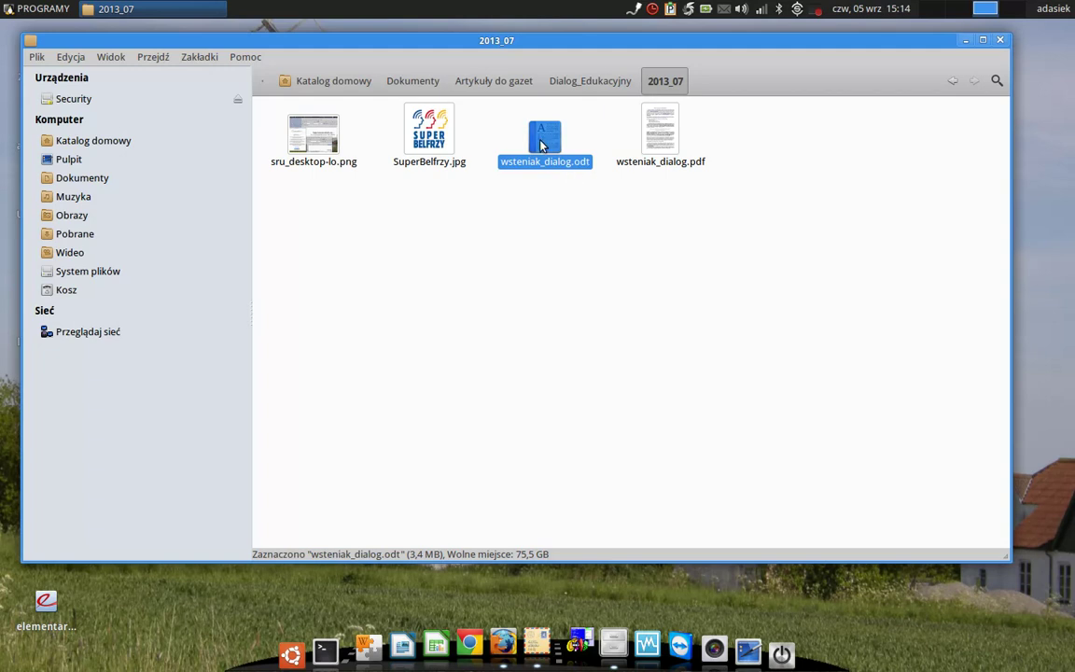
double_click(542, 145)
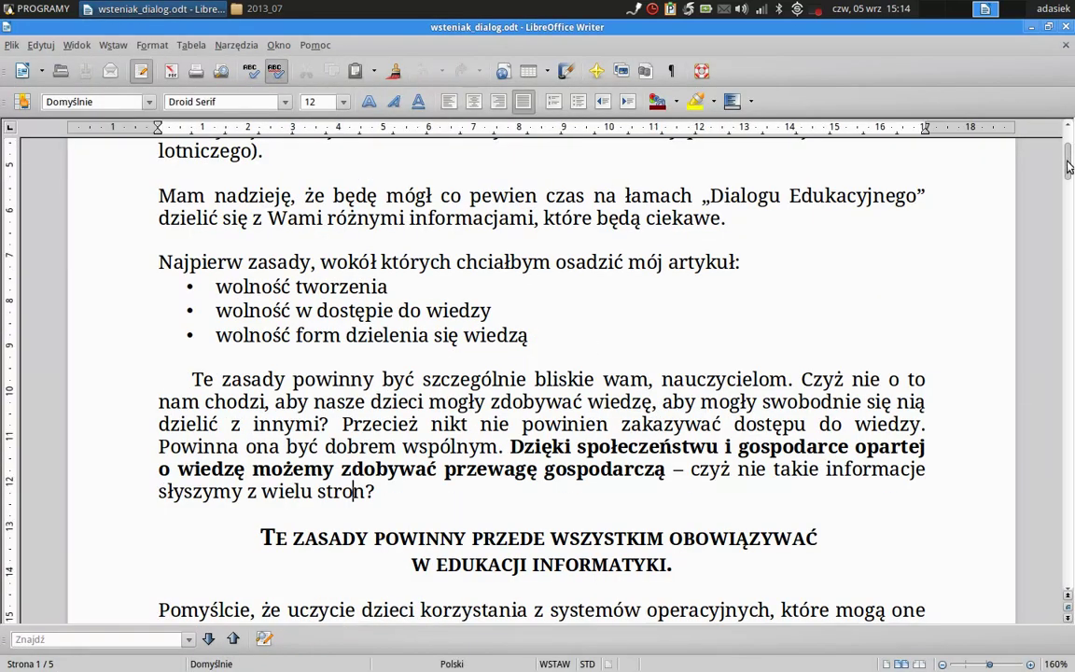
drag(1069, 161, 1070, 140)
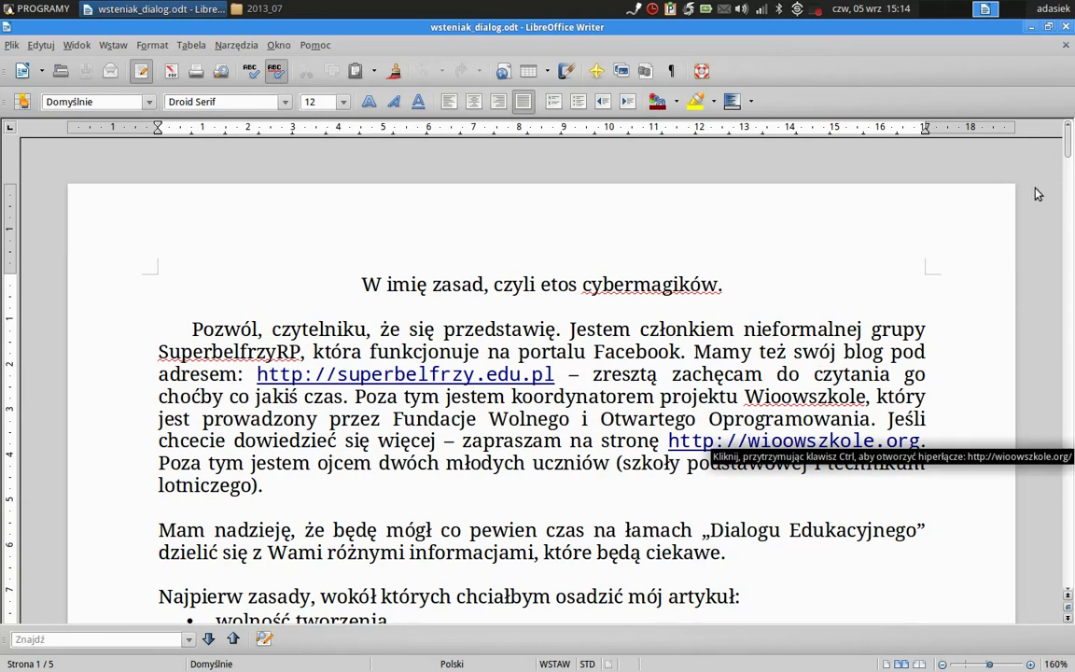
View the document text further on, up to page 2, and close wsteniak_dialog.odt
drag(1071, 145, 1071, 254)
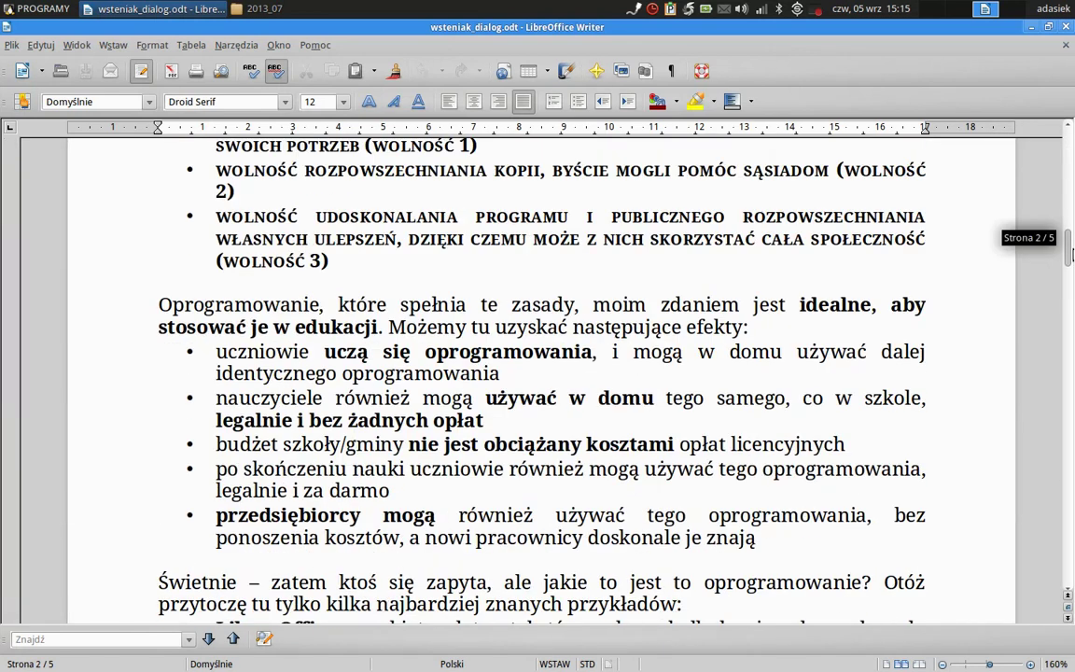
click(1066, 26)
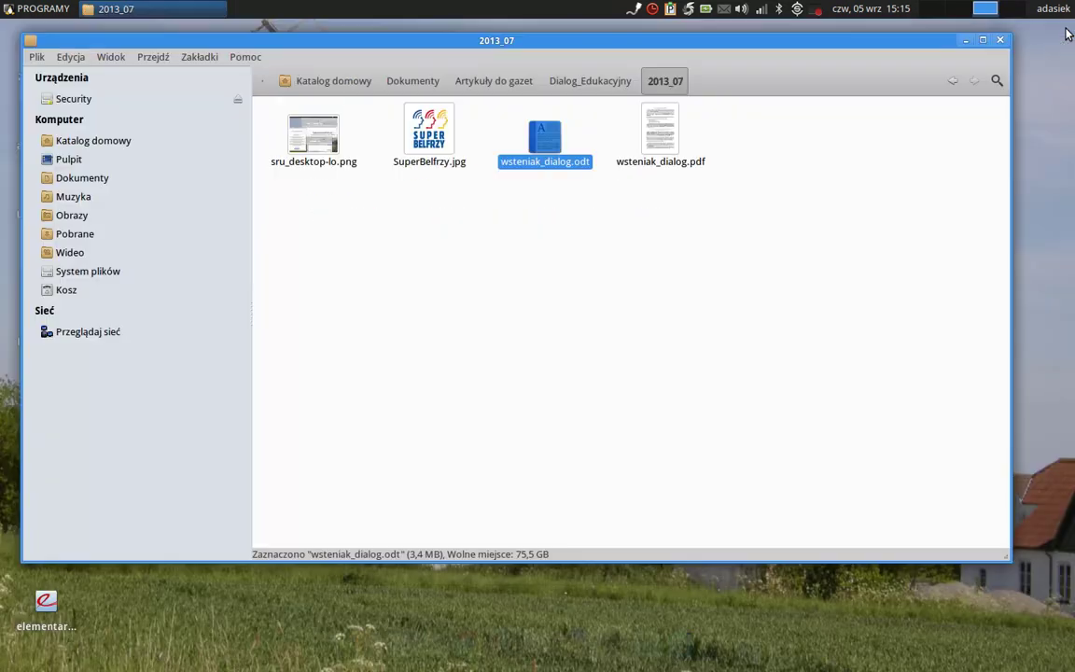
Open wsteniak_dialog.pdf from the 2013_07 folder, look through its pages up to page 4, and close it
click(666, 168)
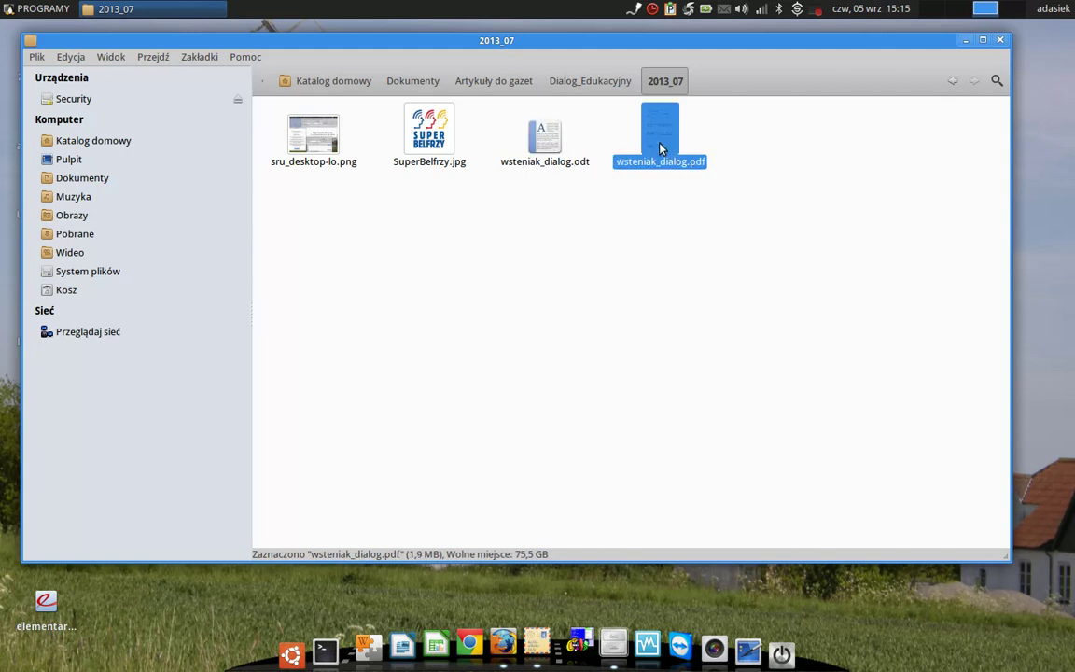
double_click(660, 148)
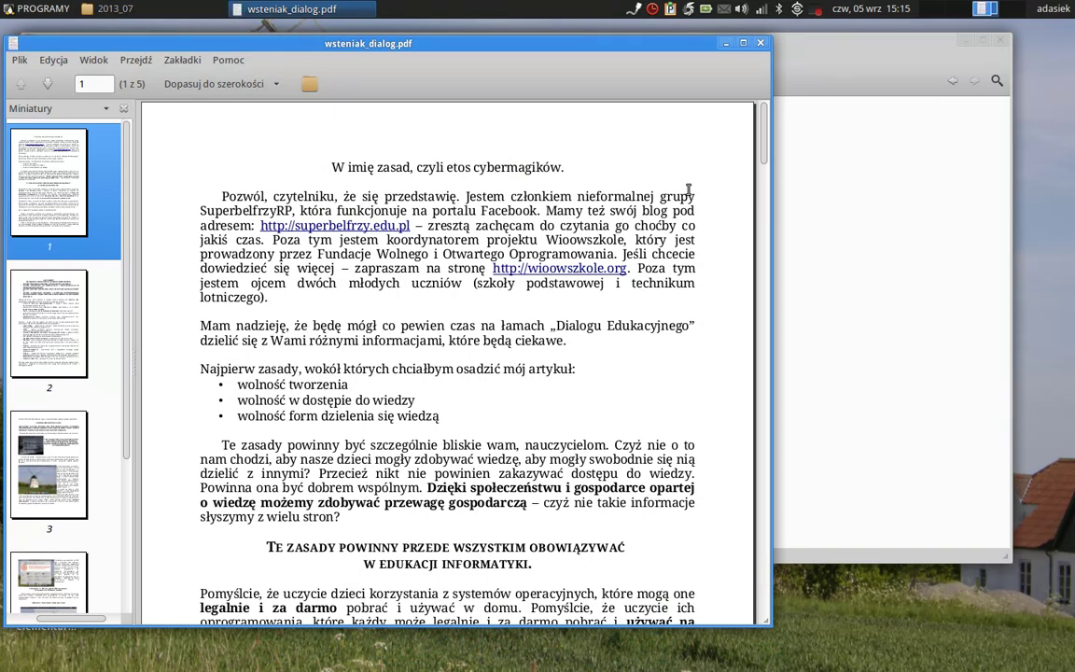
scroll(766, 149, down, 2)
drag(766, 149, 765, 471)
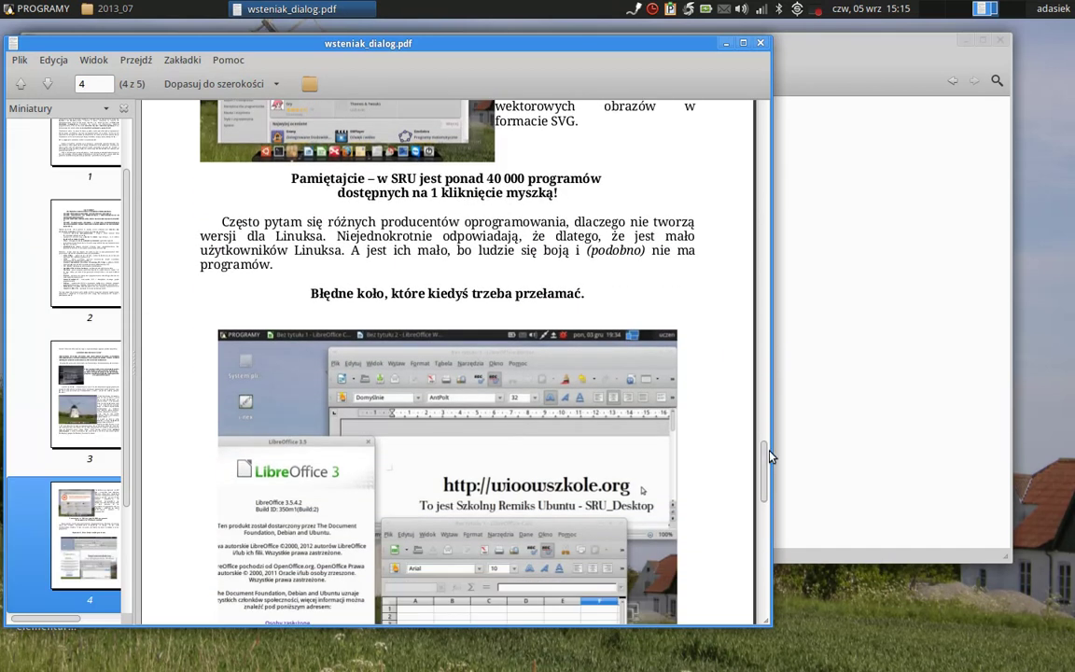
click(762, 44)
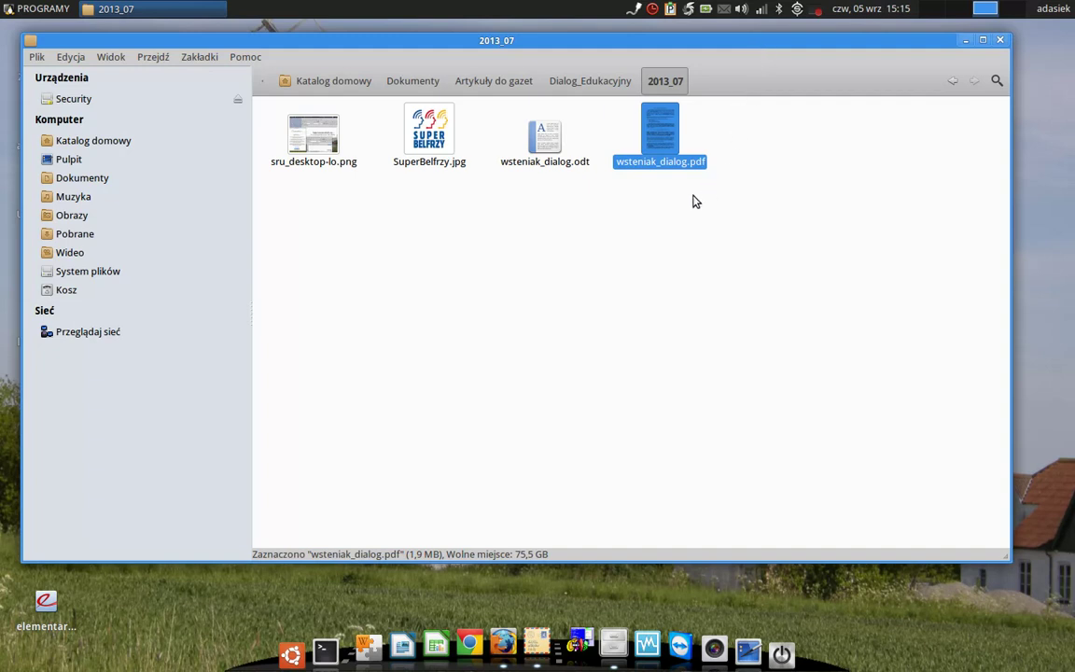
Review the file operations offered for wsteniak_dialog.odt and open its properties
click(550, 151)
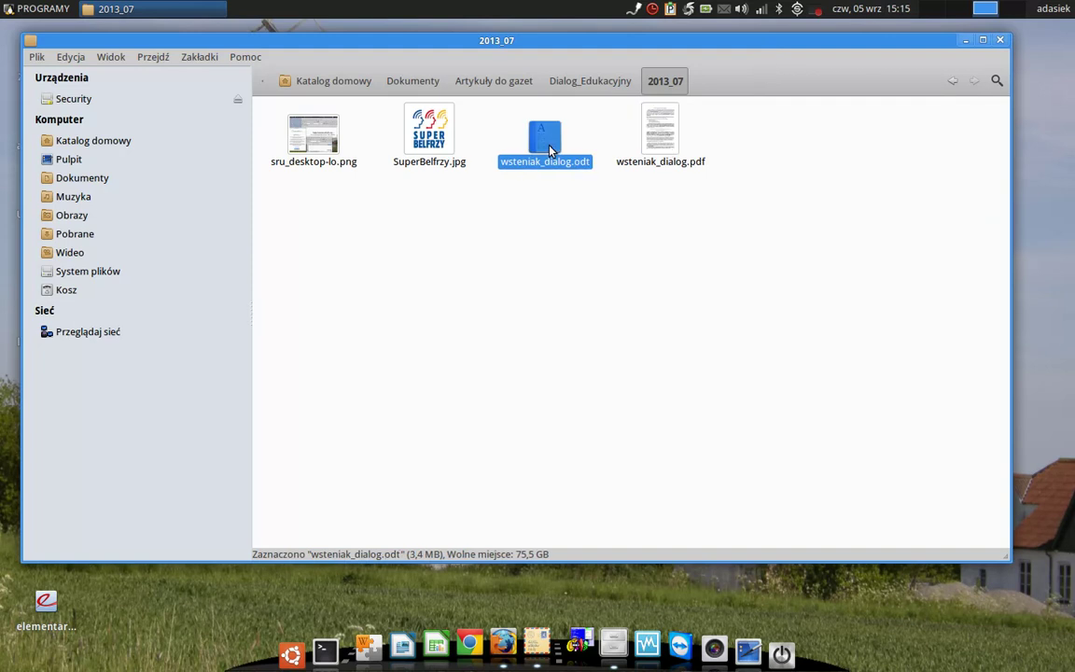
right_click(550, 150)
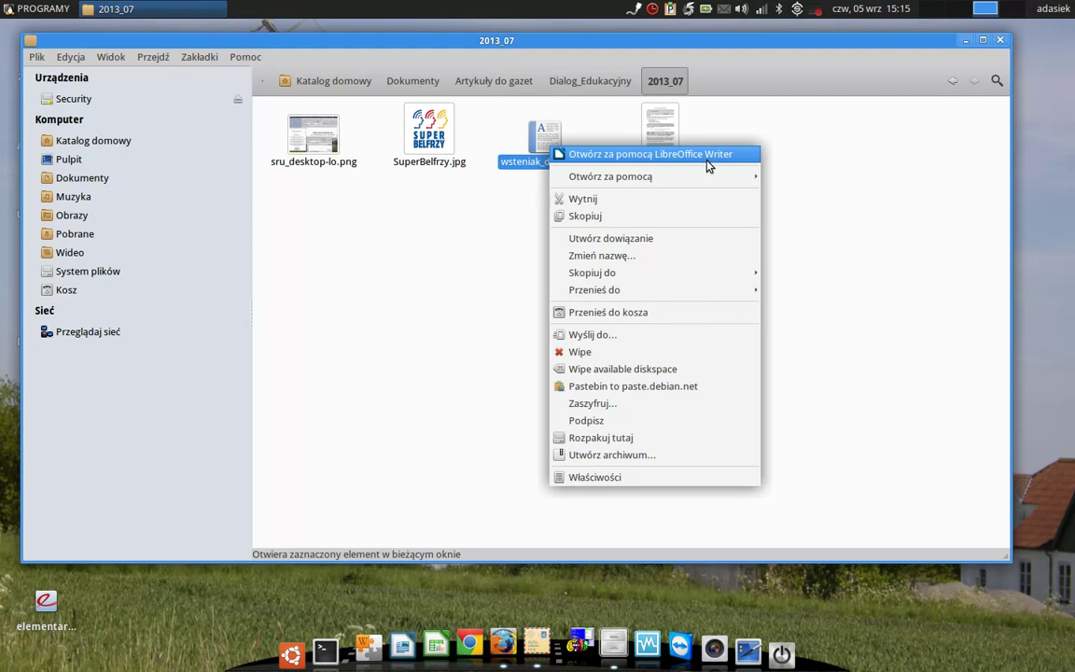
mouse_move(712, 182)
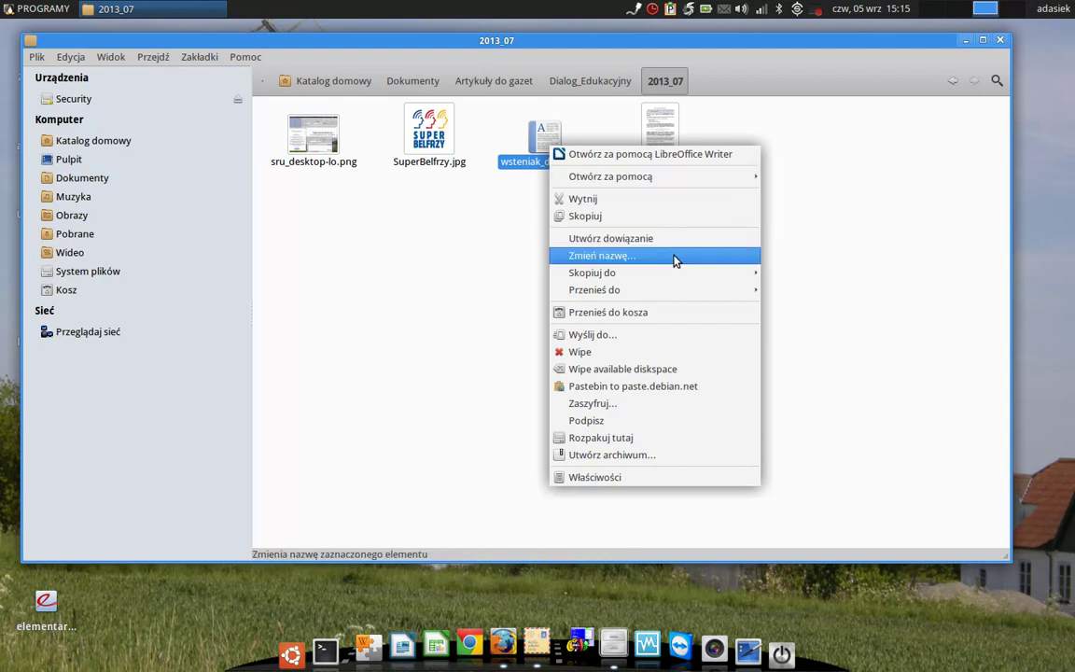
mouse_move(670, 292)
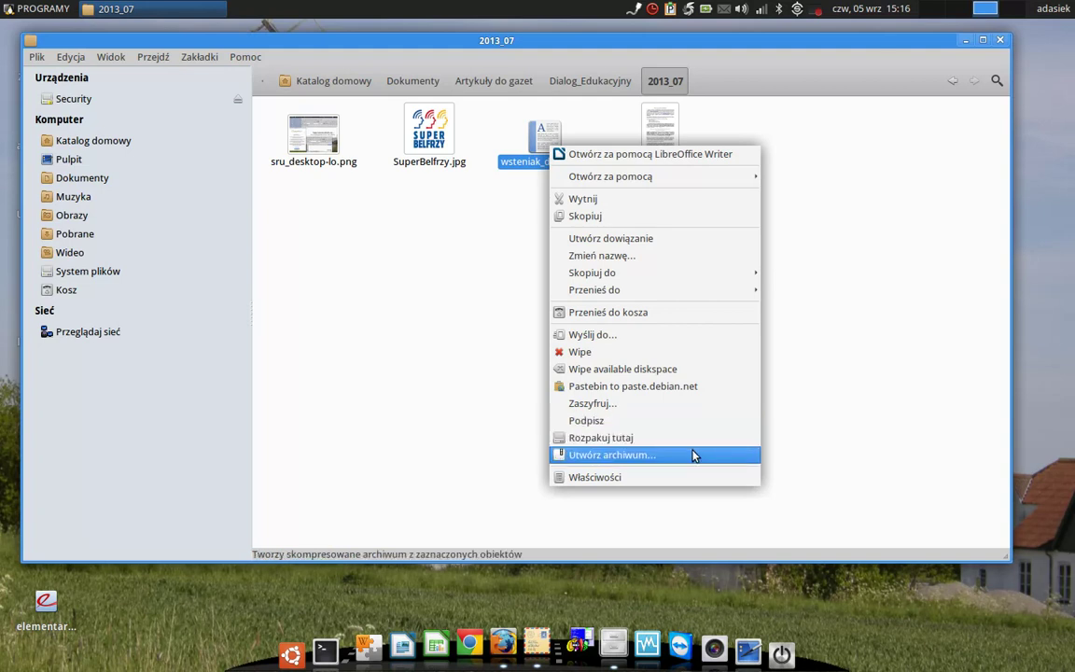
click(689, 480)
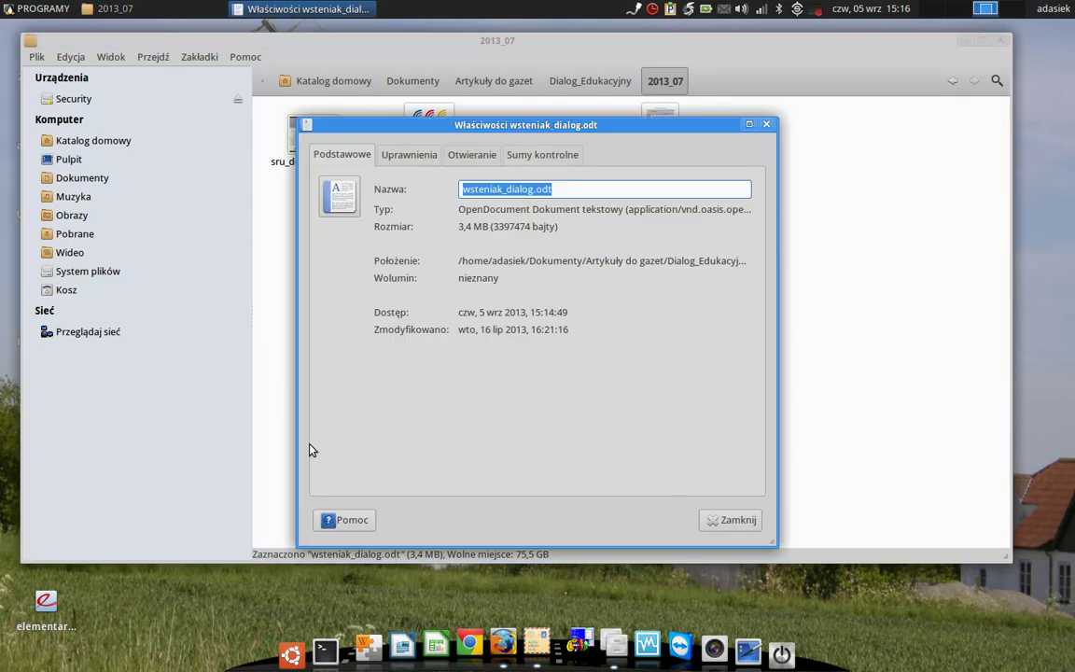
Examine the default, related and other programs for opening wsteniak_dialog.odt, and close its properties
click(470, 154)
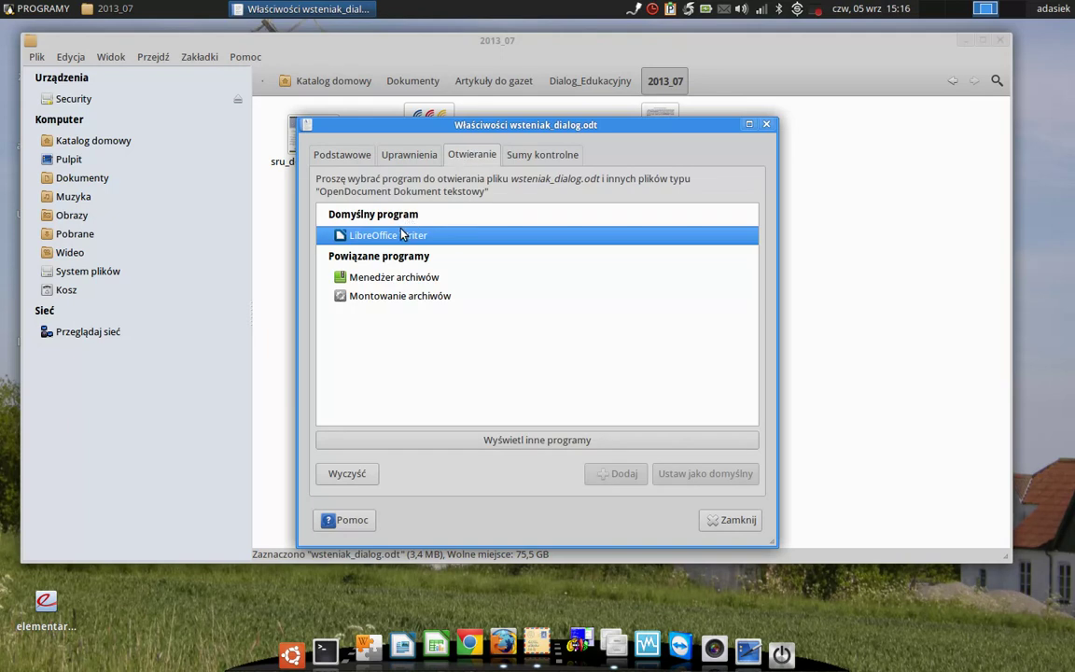
click(489, 440)
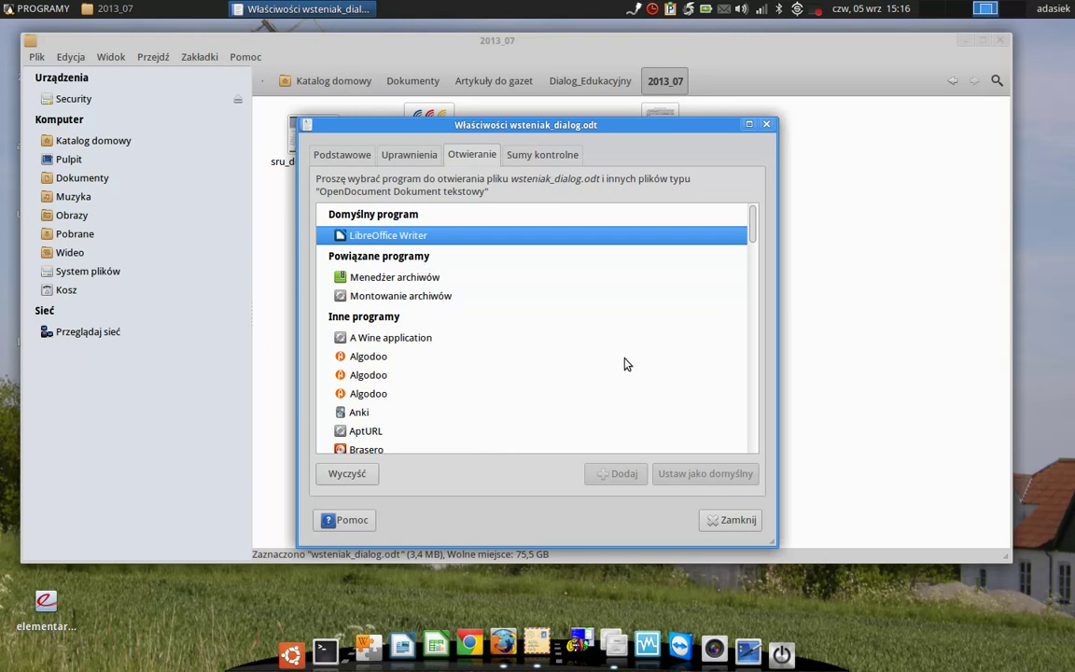
drag(754, 227, 754, 220)
drag(754, 220, 753, 259)
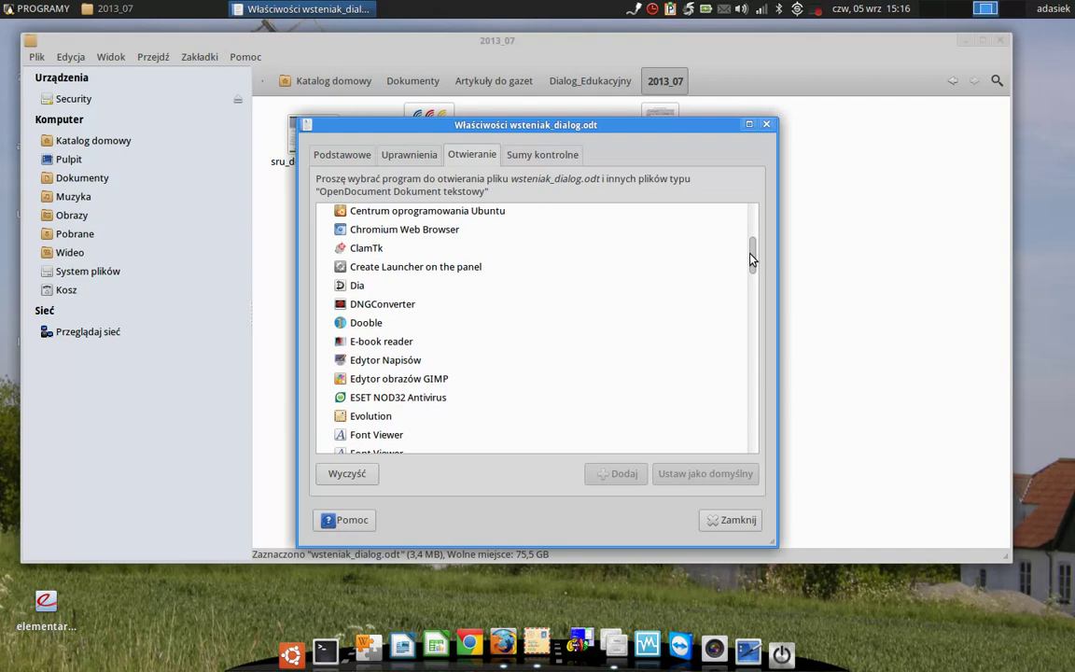
click(731, 520)
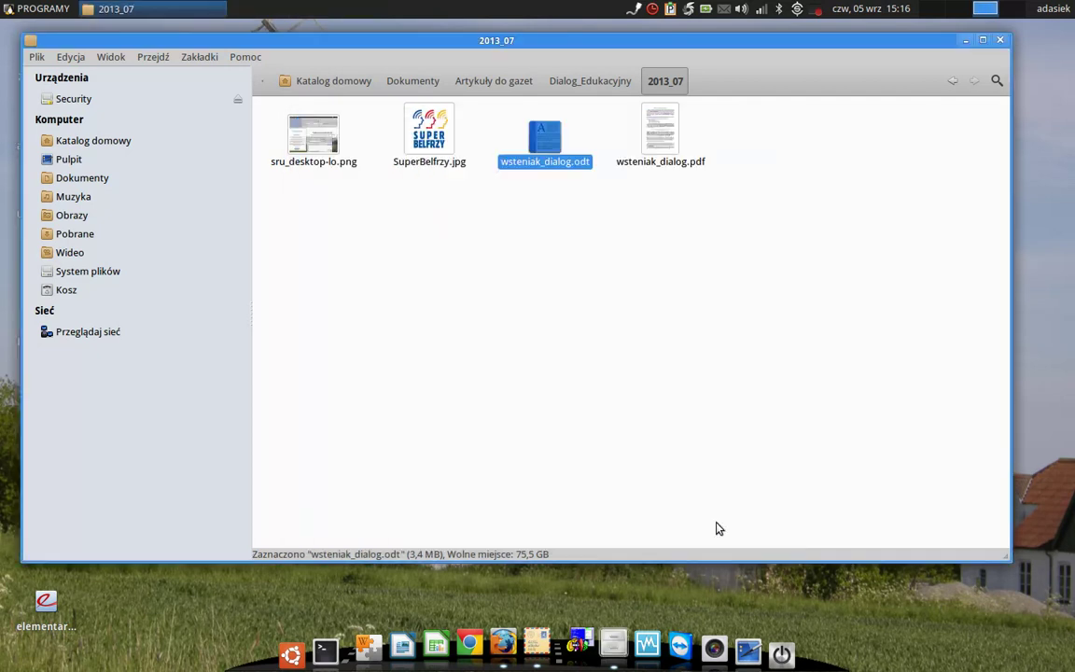
Open the permissions in the properties of wsteniak_dialog.odt and move the dialog aside to uncover the files
right_click(547, 166)
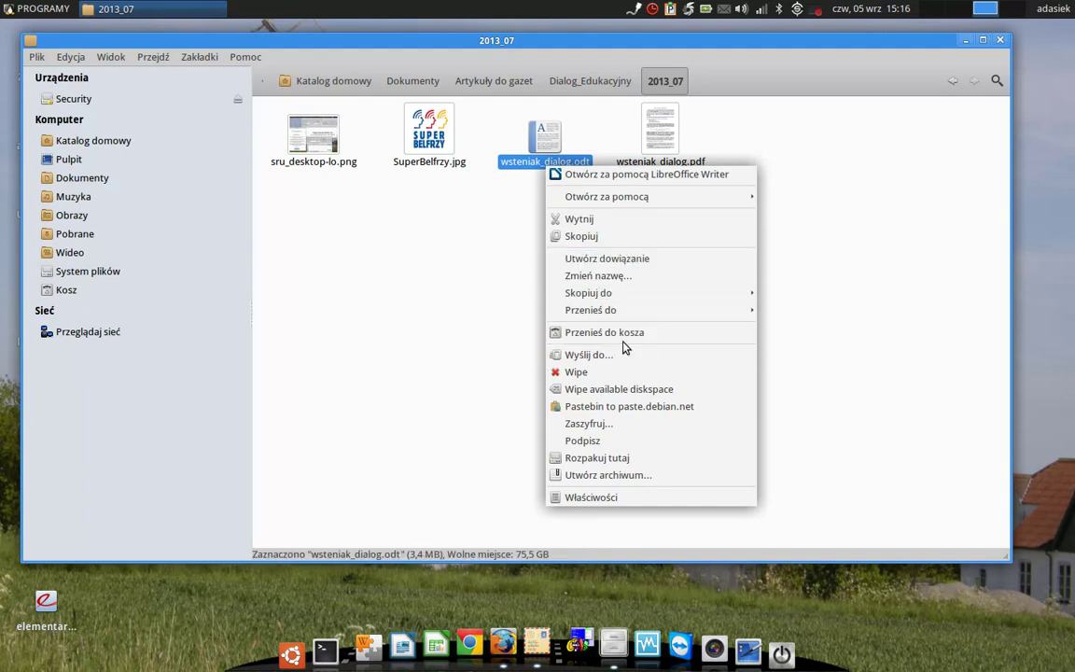
click(662, 499)
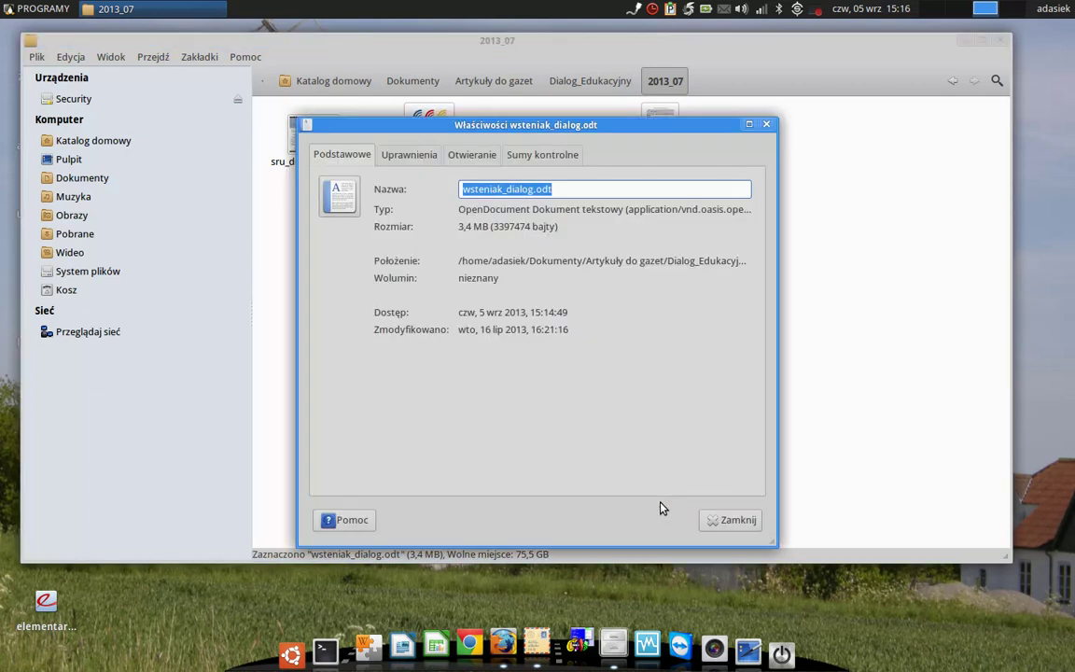
click(413, 157)
drag(421, 128, 663, 166)
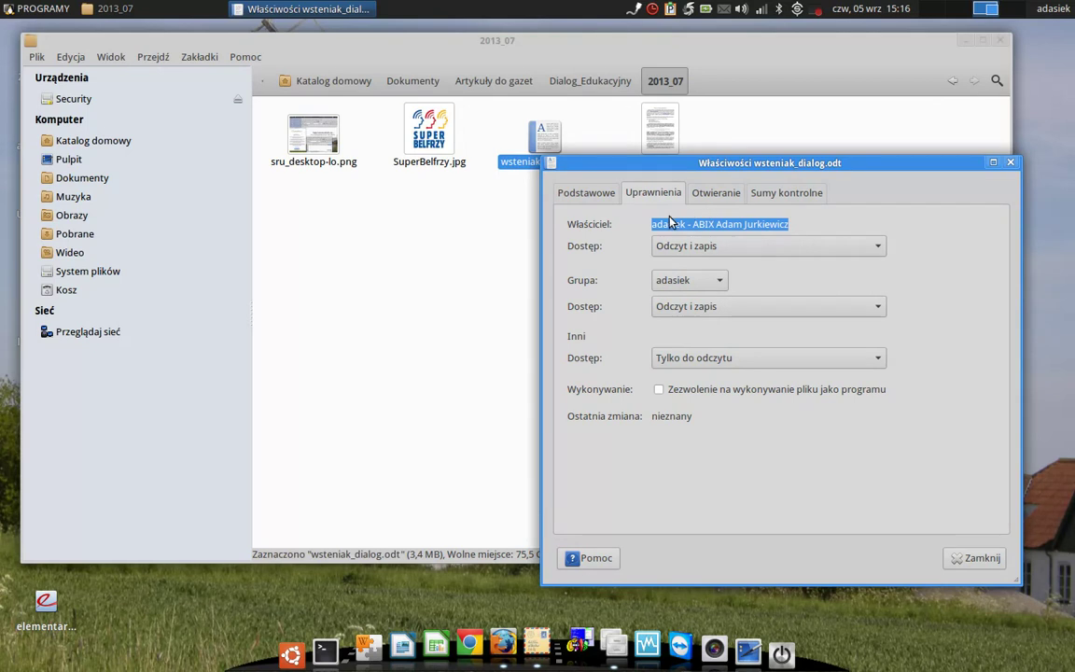
Examine the access options for the file's owner, group and others, keeping others at Tylko do odczytu
click(878, 247)
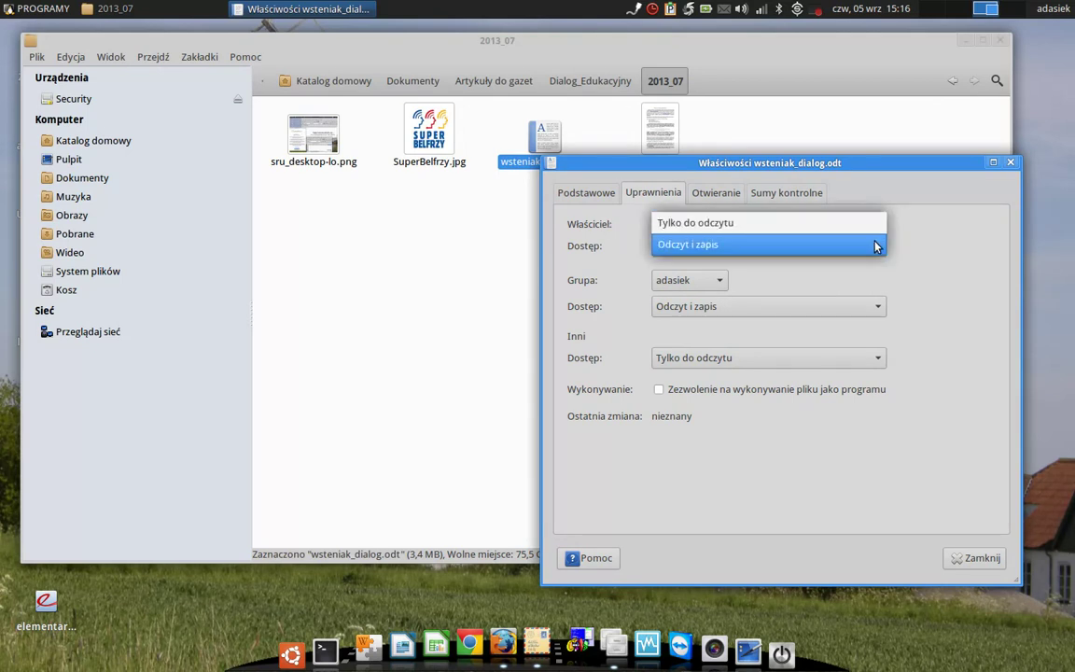
click(878, 247)
click(716, 282)
click(715, 282)
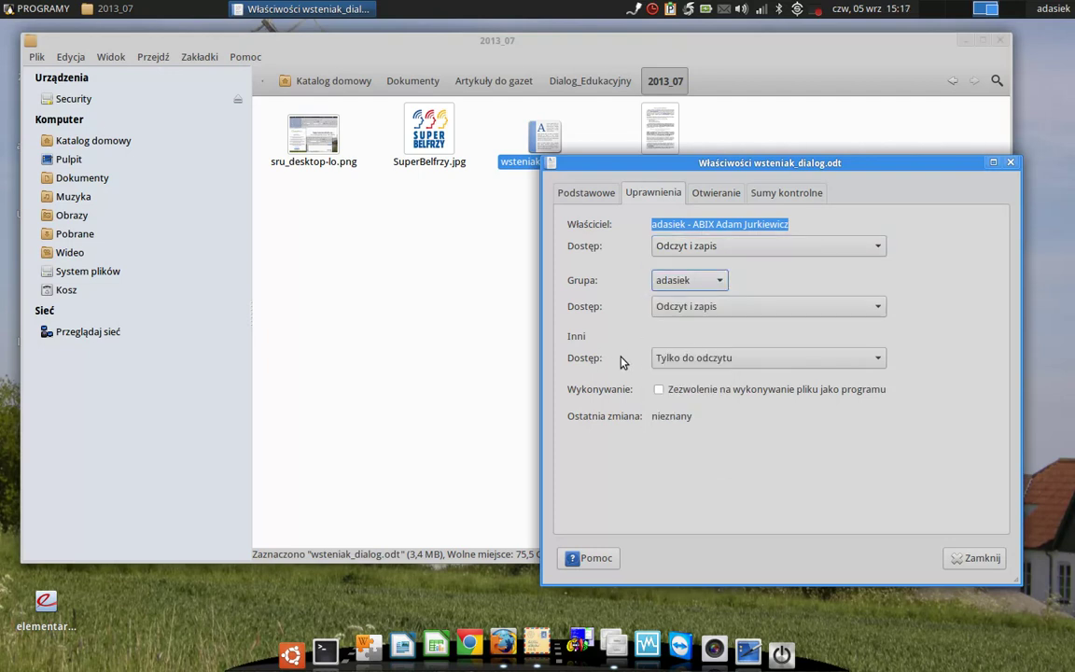
click(747, 358)
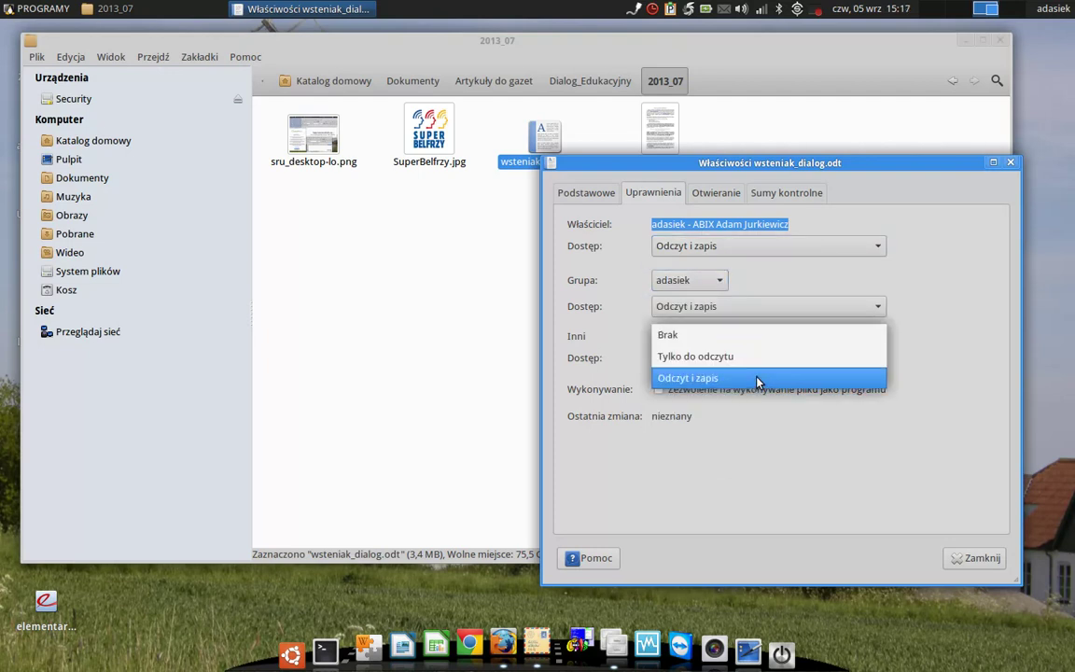
click(881, 356)
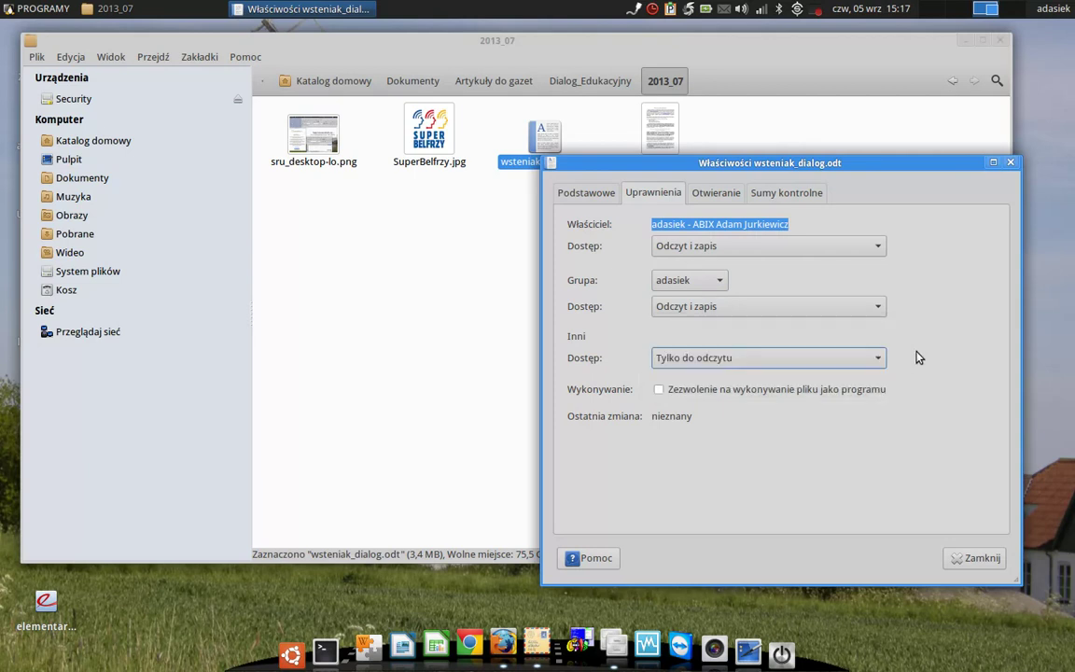
Try allowing wsteniak_dialog.odt to be executed as a program, revert that permission, and close the properties
click(659, 390)
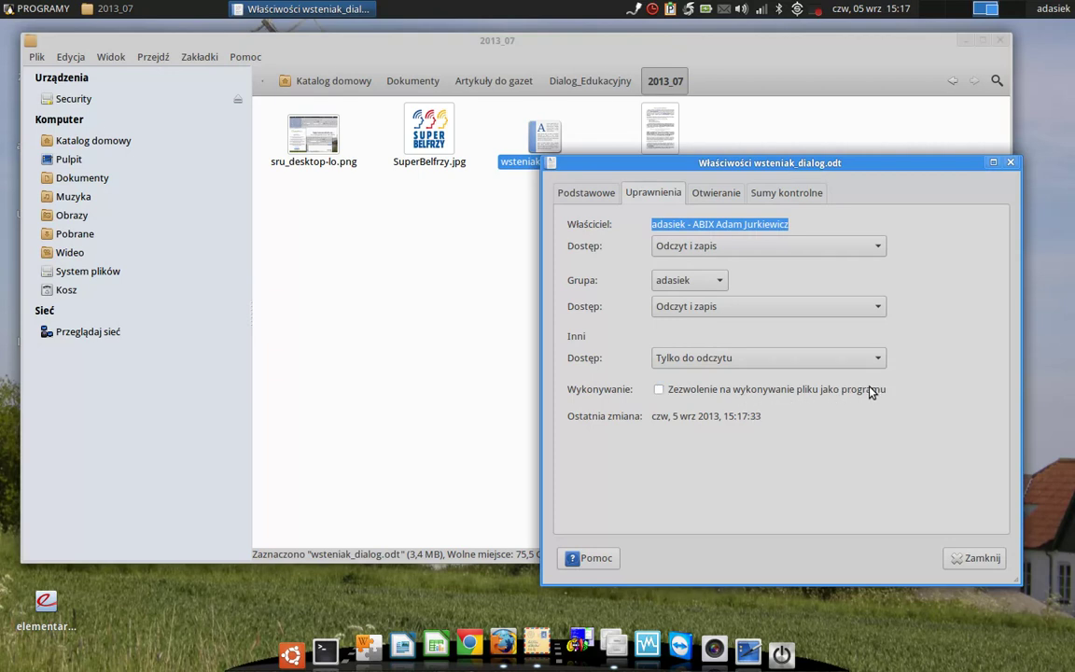
click(961, 559)
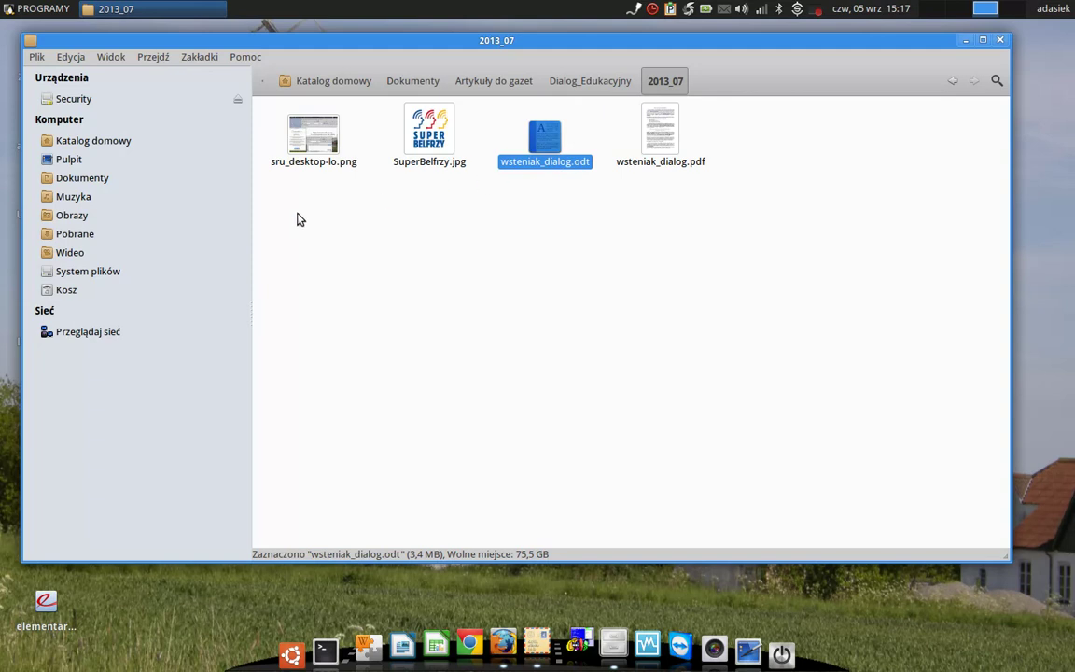
Open the Pobrane folder, view the contents of Java-Install-Maker-Free.jar in the archive manager, and close the archive
click(75, 237)
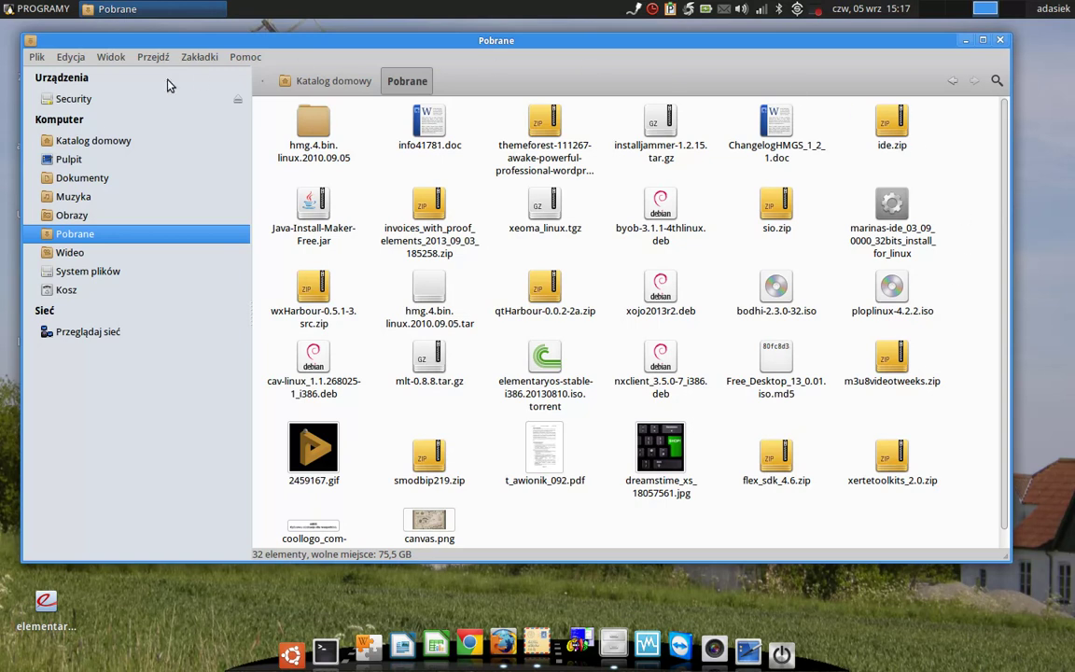
click(327, 248)
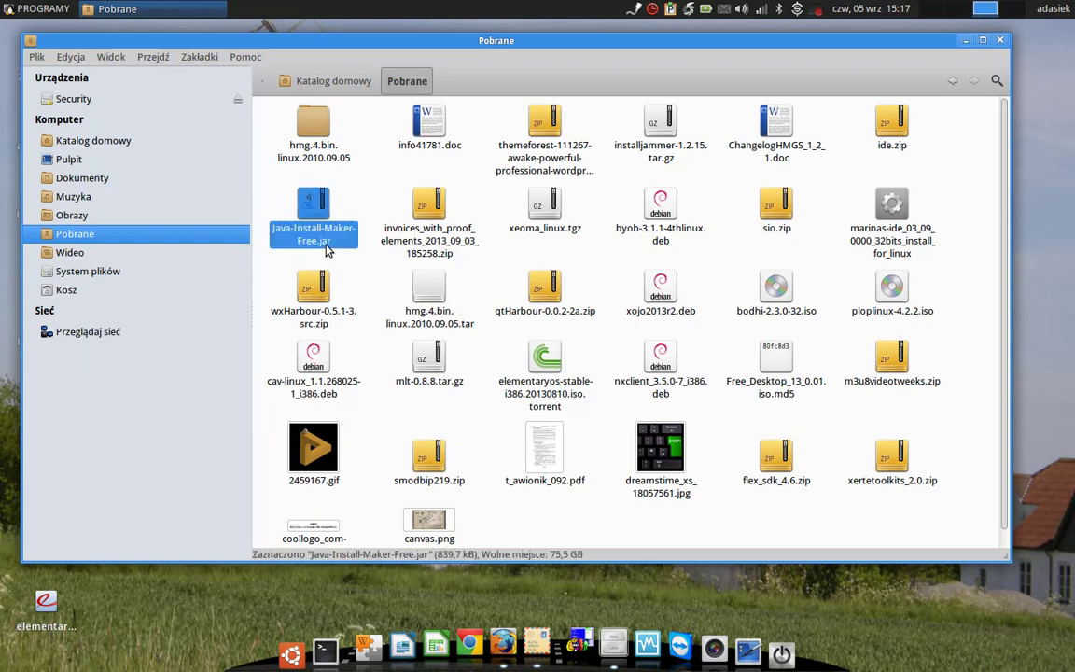
right_click(328, 250)
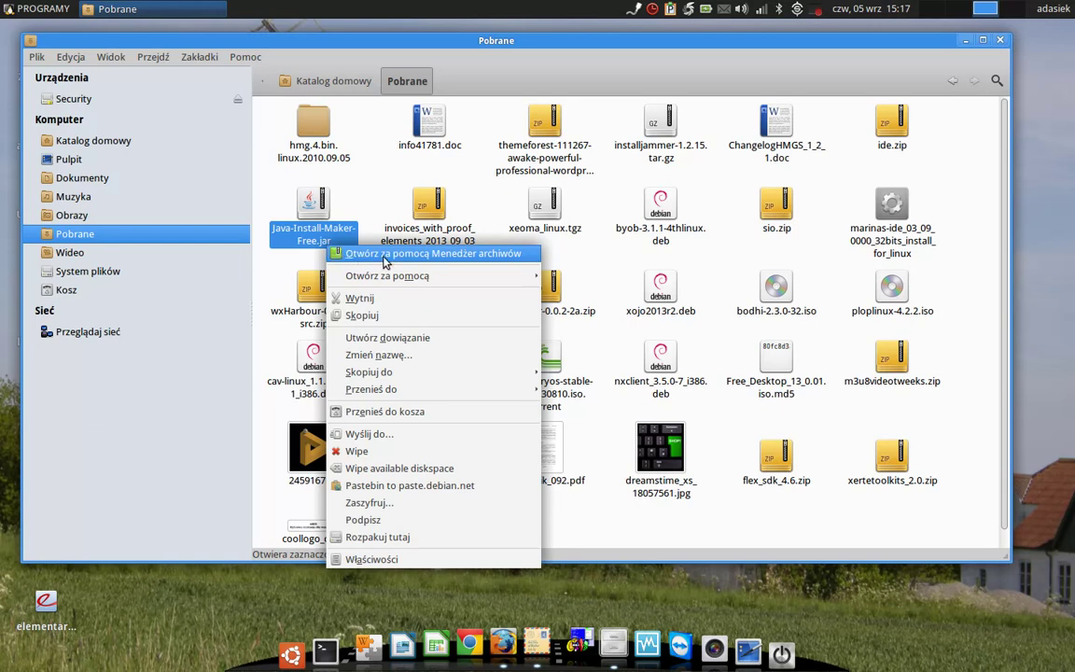
click(455, 257)
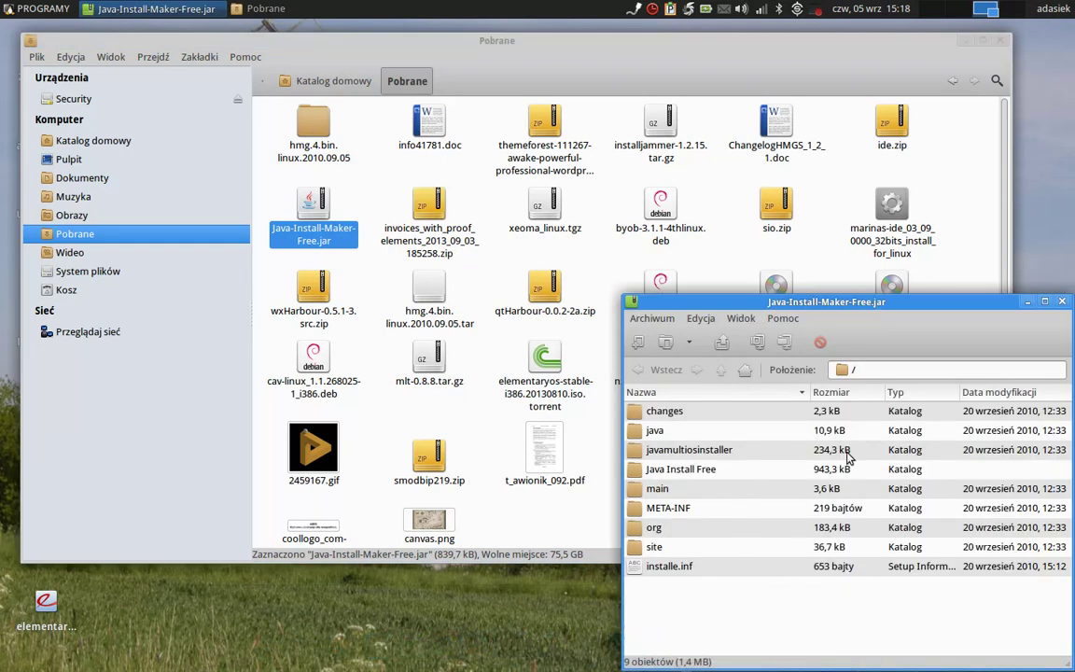
drag(951, 309, 851, 169)
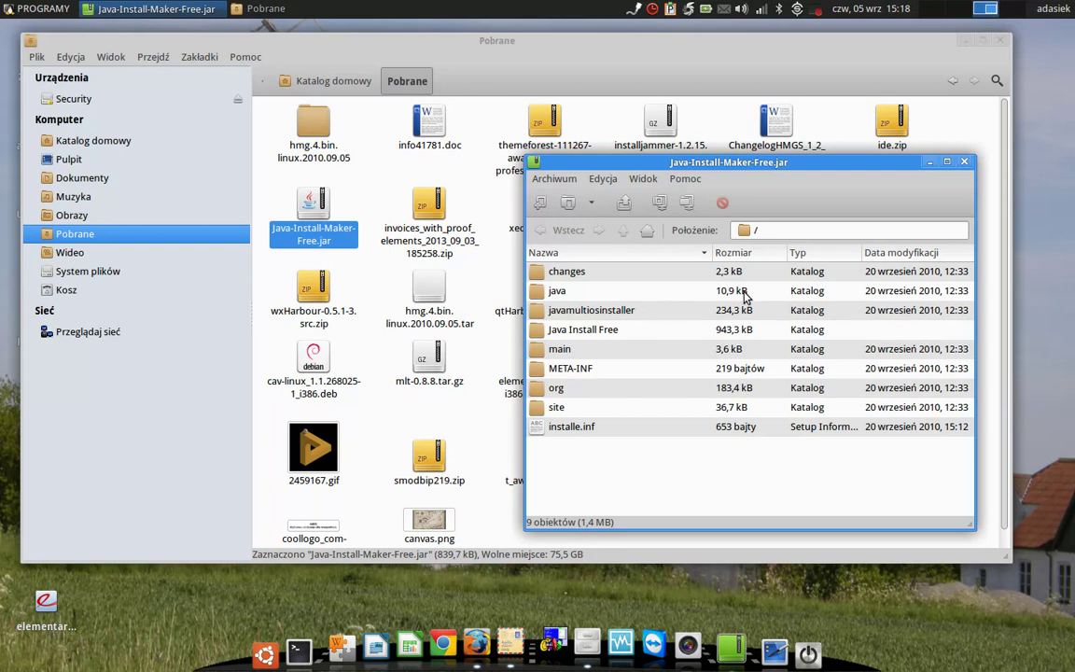
click(964, 164)
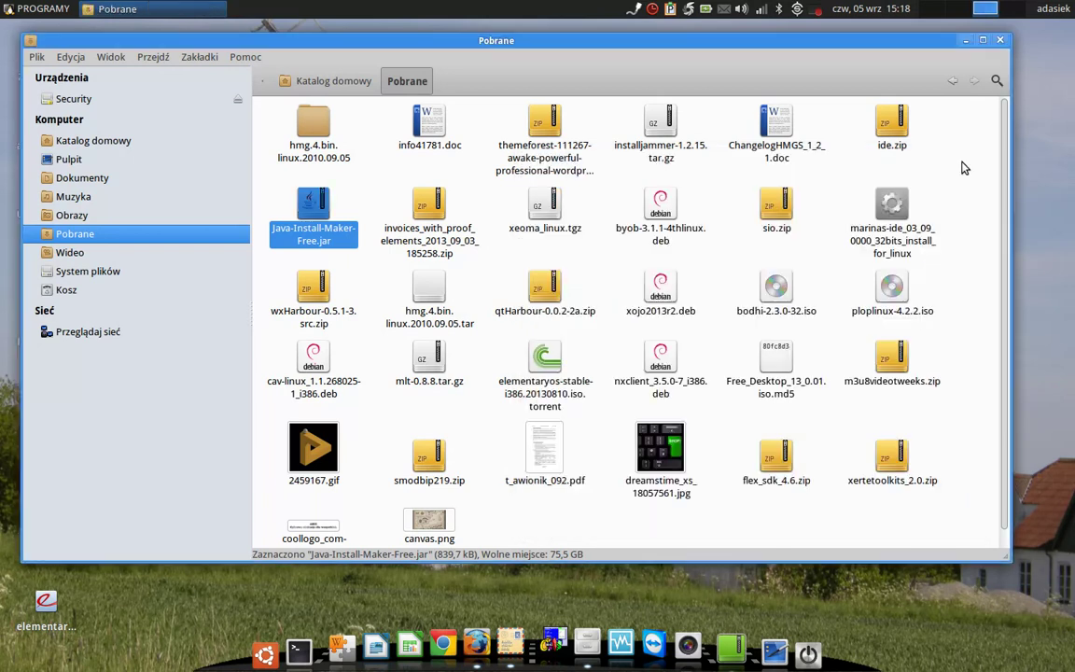
Inspect the permission to execute Java-Install-Maker-Free.jar as a program in its properties, and close them
right_click(330, 238)
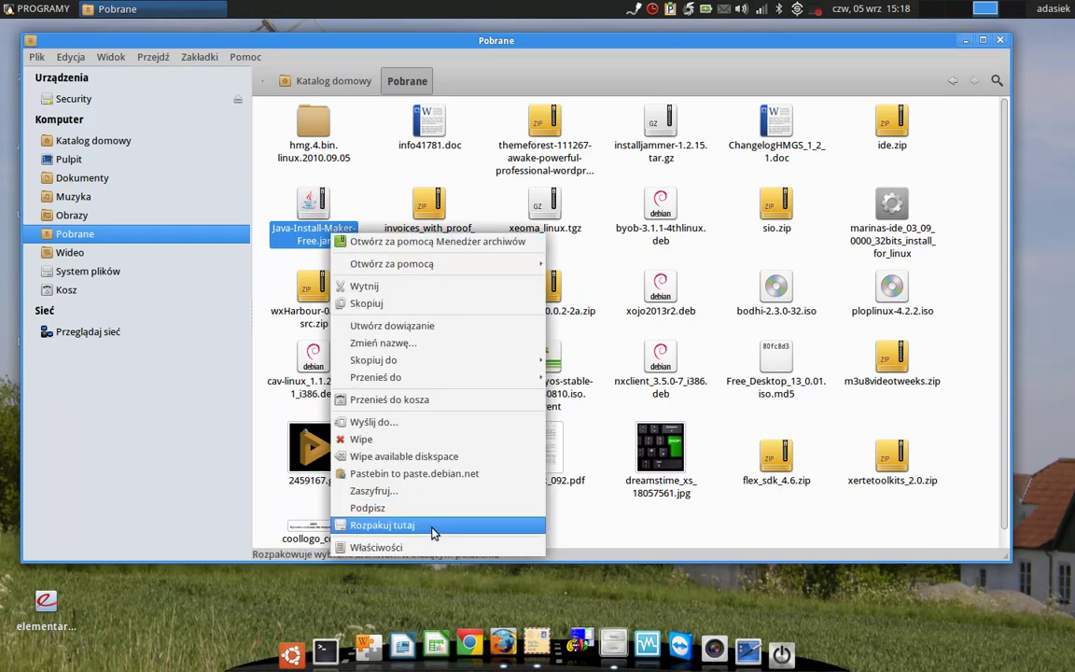
click(448, 551)
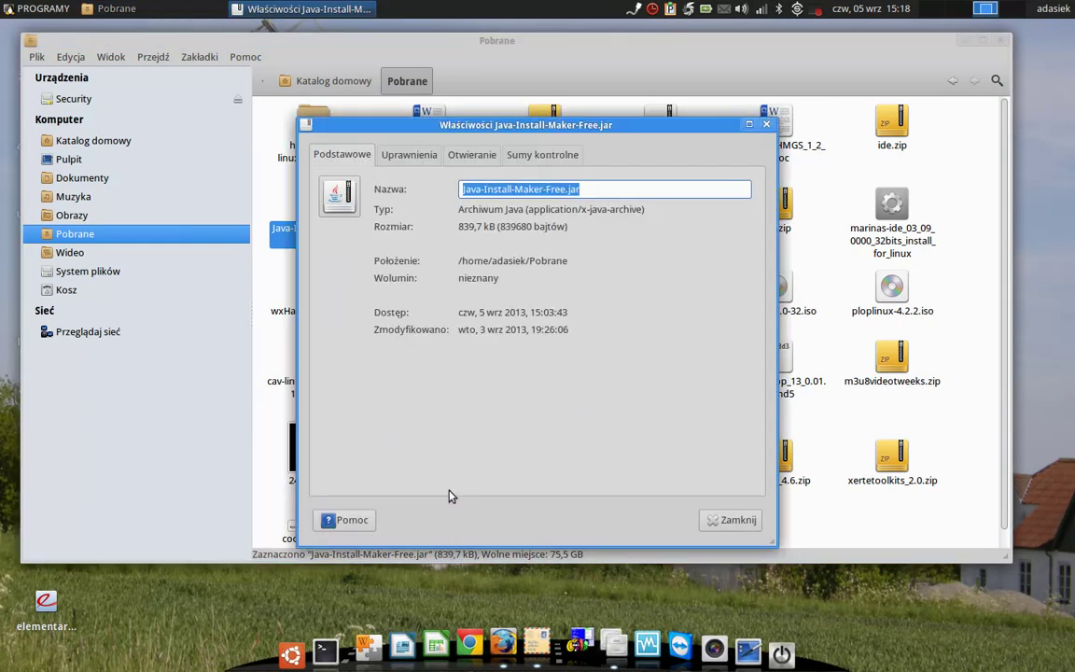
click(408, 156)
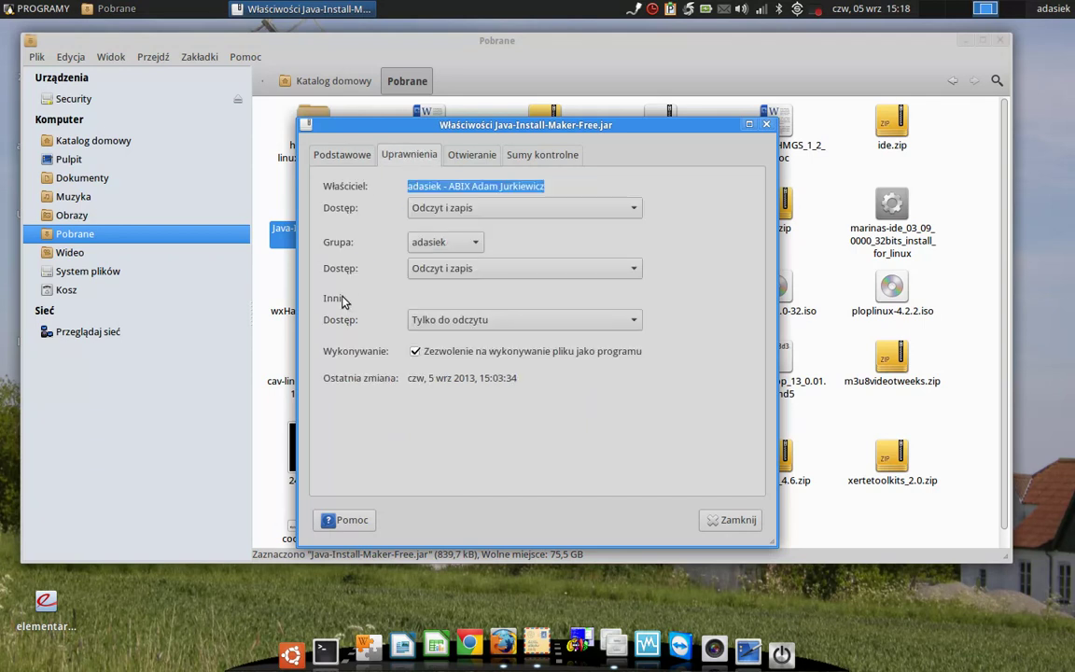
click(416, 351)
click(734, 519)
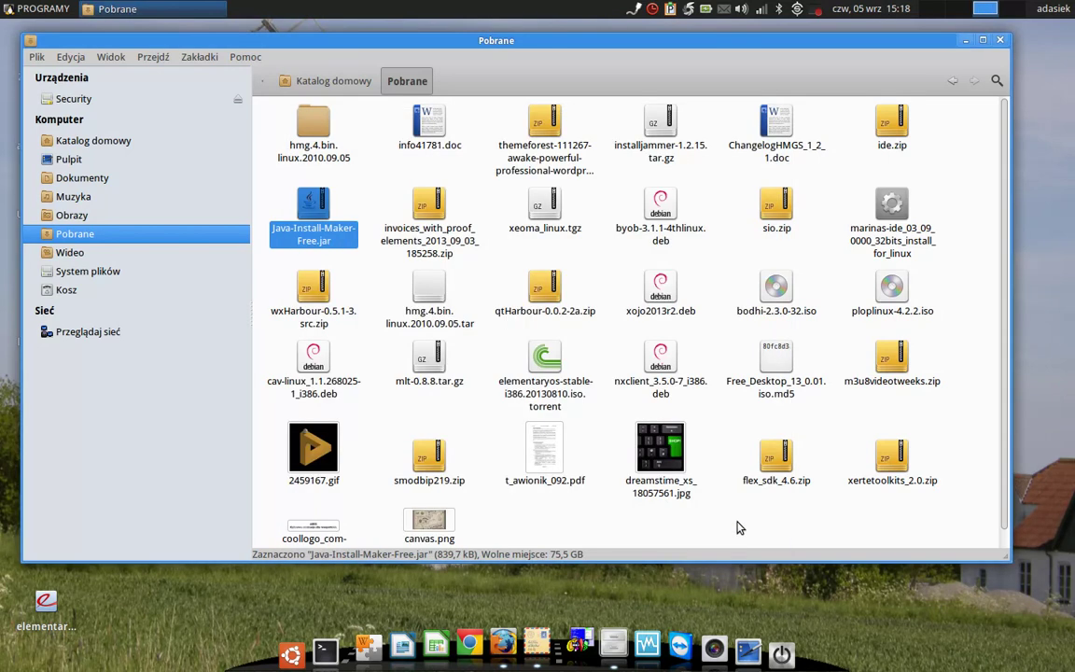
Try to run Java-Install-Maker-Free.jar with OpenJDK Java 6 Runtime, read the reason given in the message, and dismiss it
right_click(315, 241)
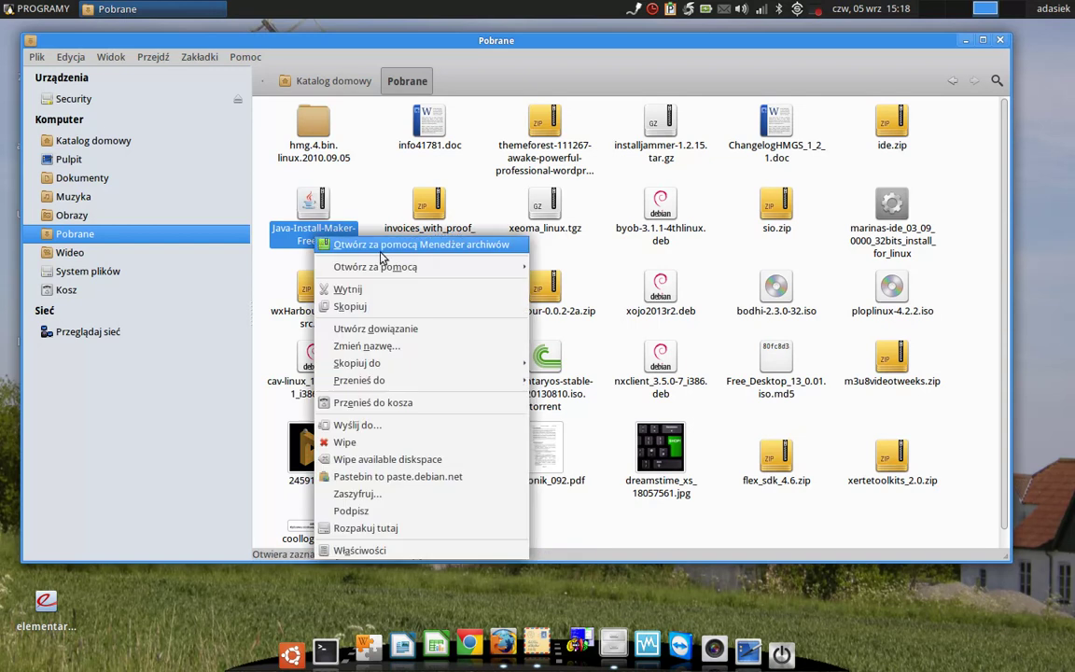
mouse_move(490, 266)
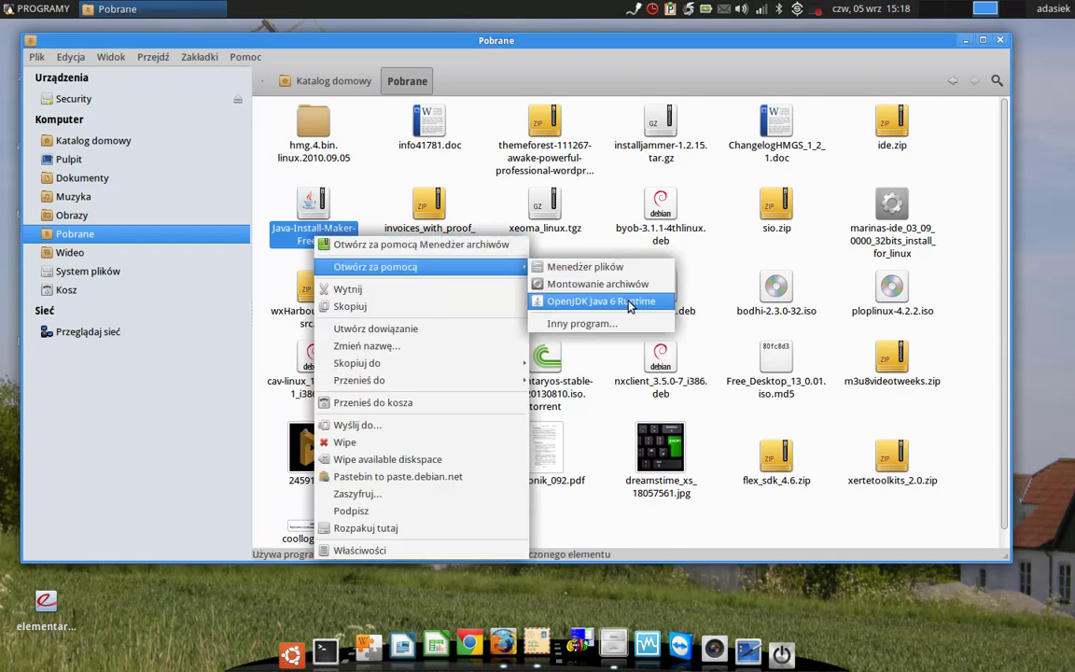
click(601, 301)
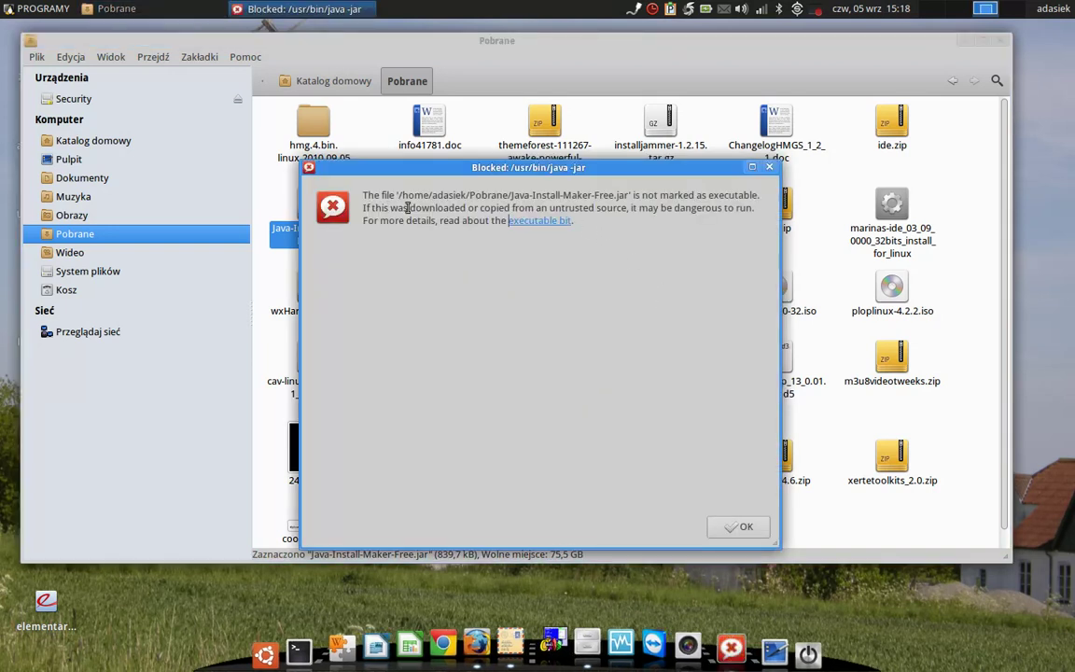
drag(633, 196, 757, 195)
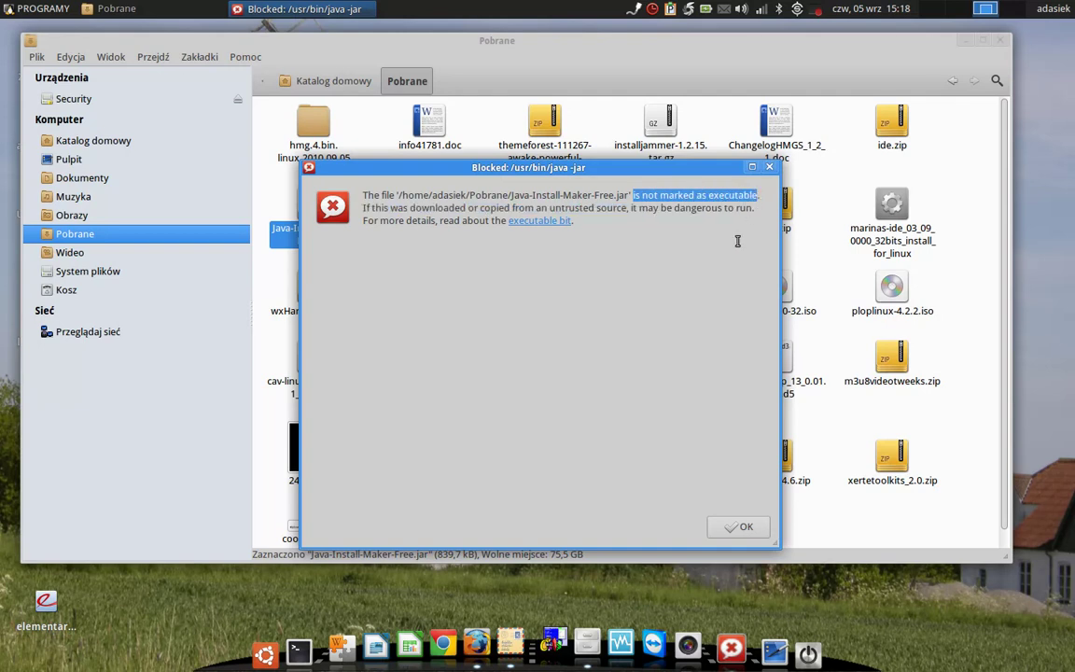
click(737, 241)
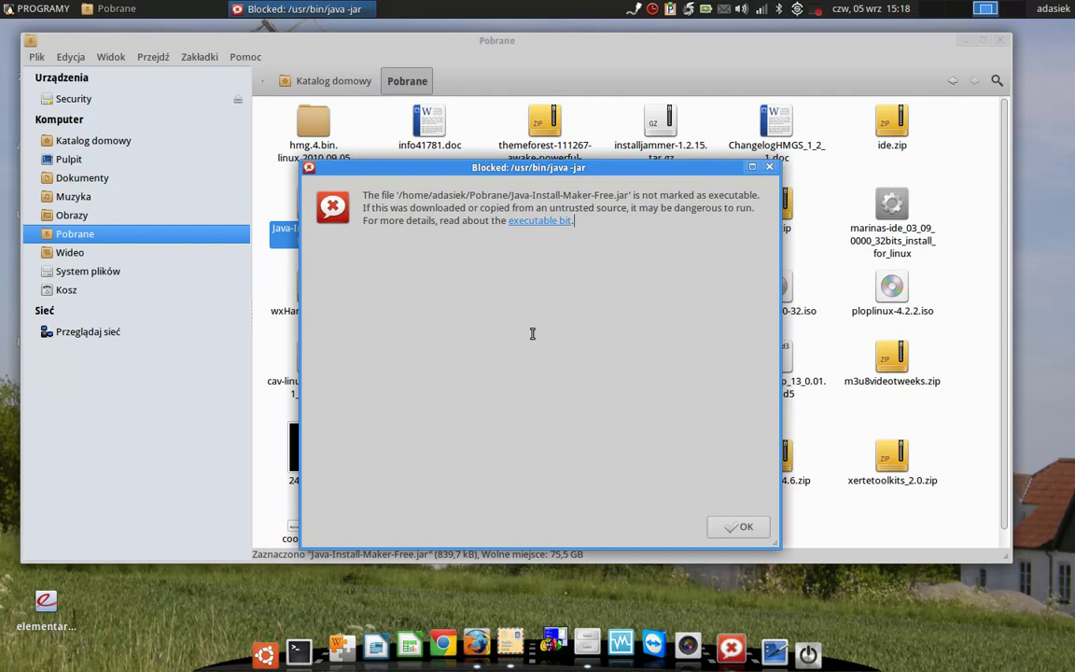
click(743, 527)
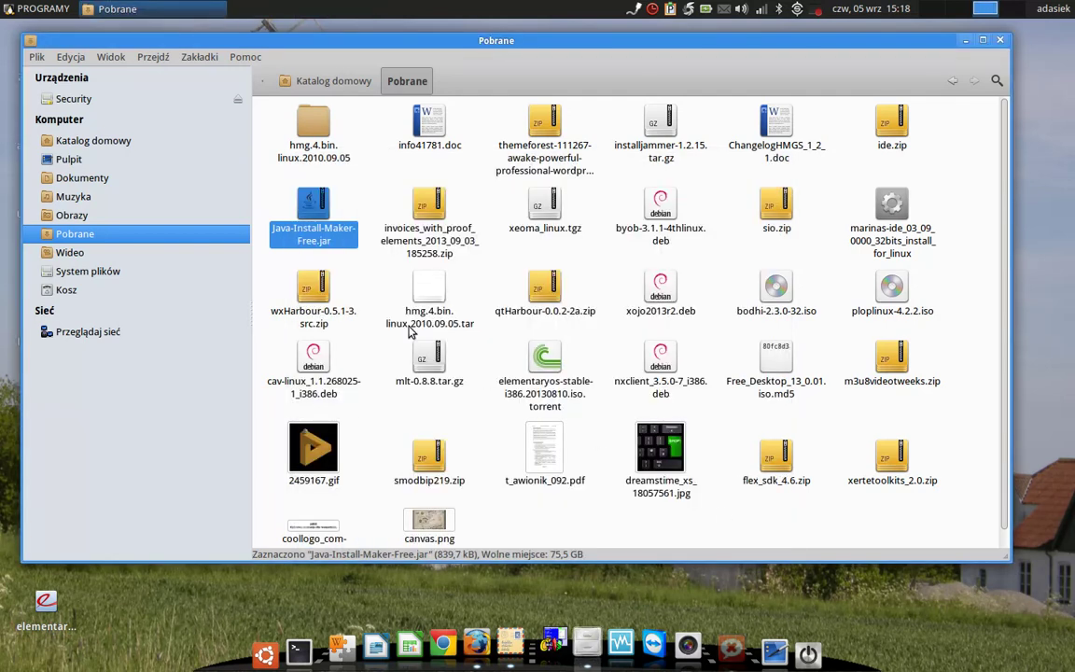
Allow Java-Install-Maker-Free.jar to be executed as a program in its permissions, and close the properties
right_click(340, 240)
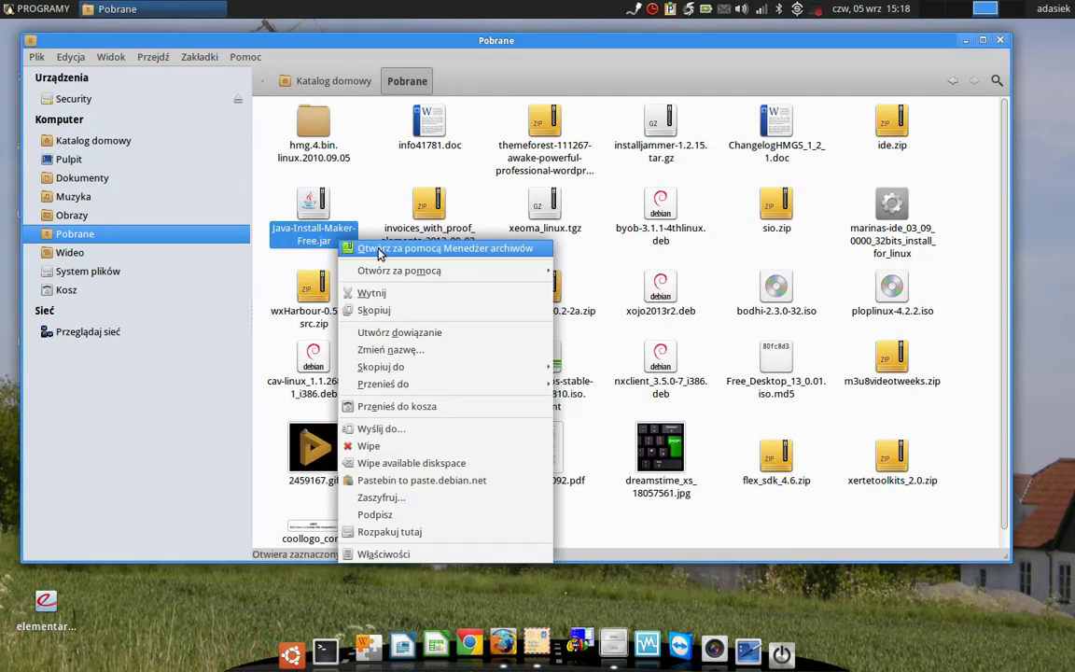
click(414, 555)
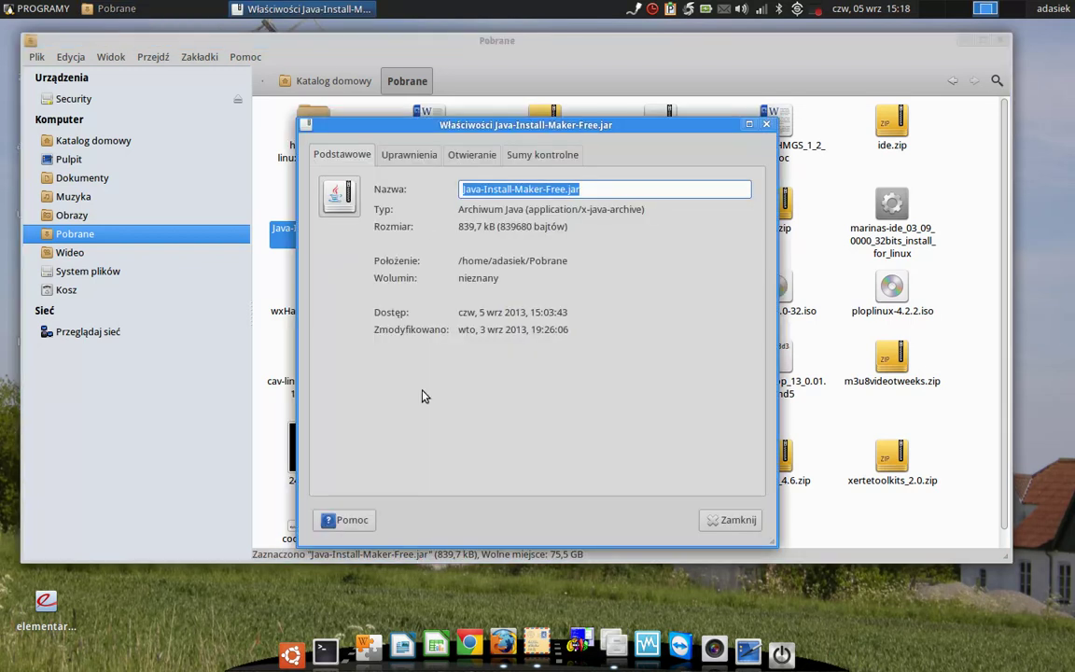
click(408, 159)
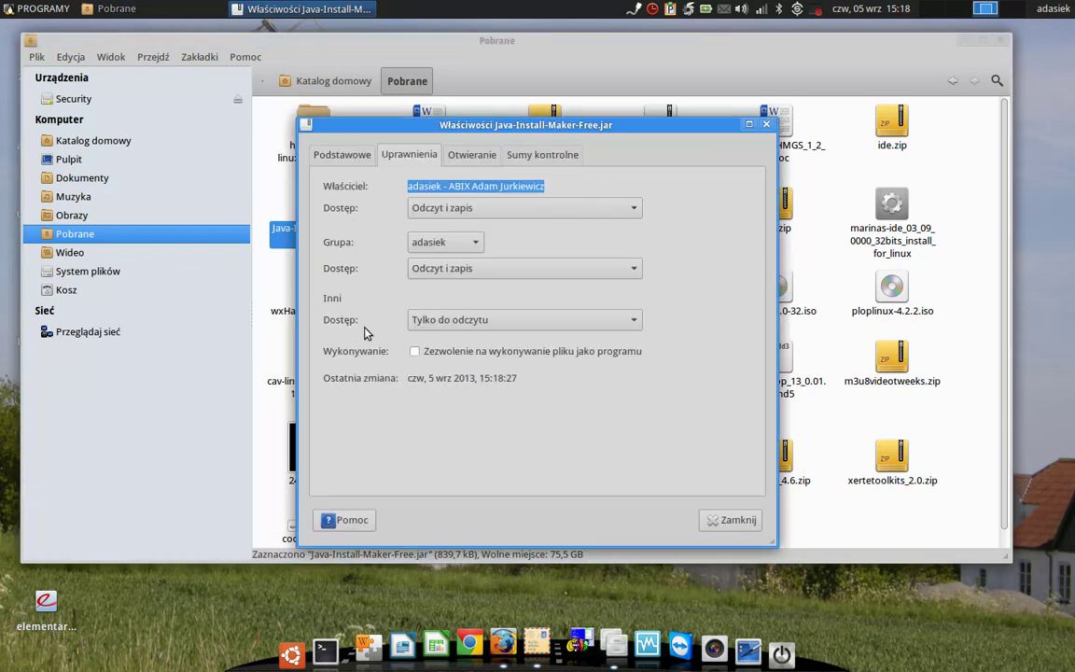
click(414, 352)
click(729, 520)
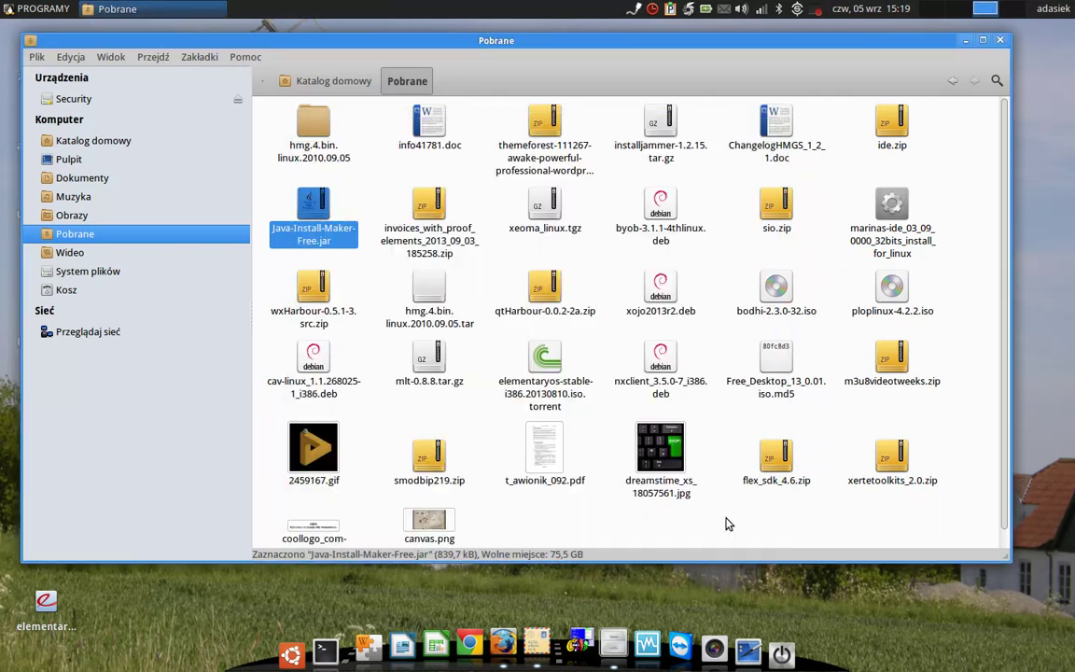
Run Java-Install-Maker-Free.jar with OpenJDK Java 6 Runtime, view the installer's start window, and exit the installer
right_click(311, 202)
mouse_move(438, 233)
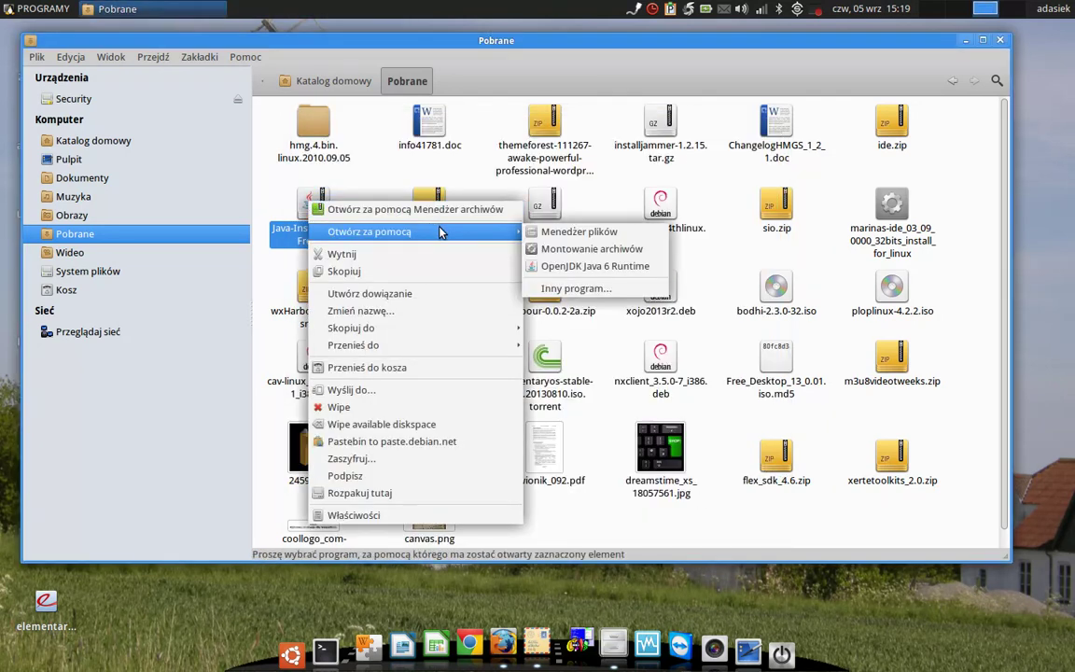
click(620, 268)
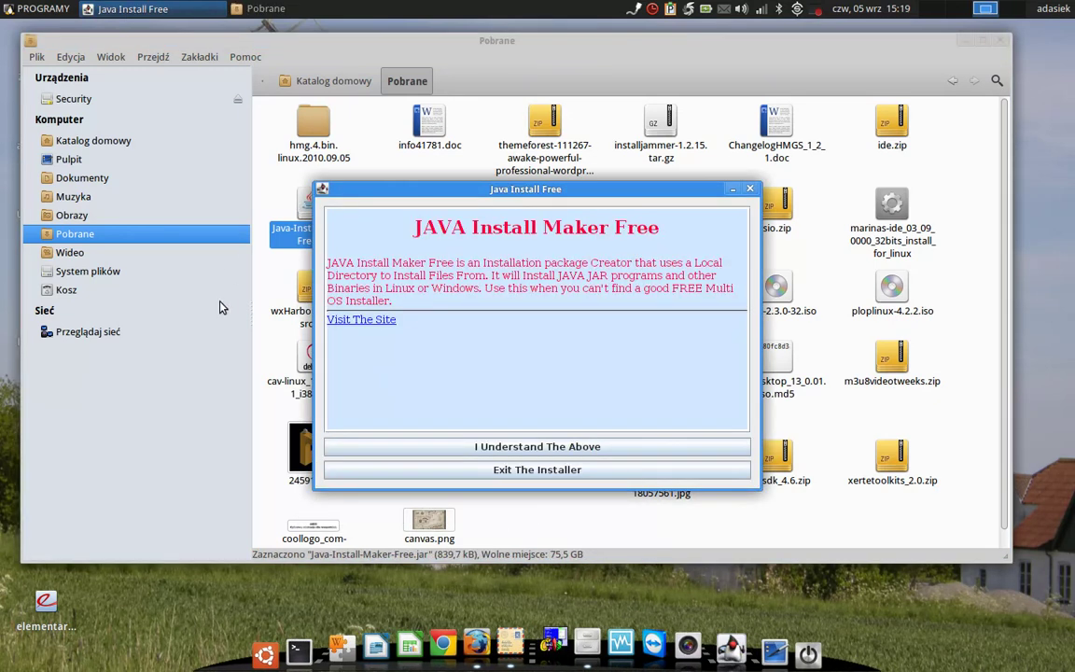
click(461, 473)
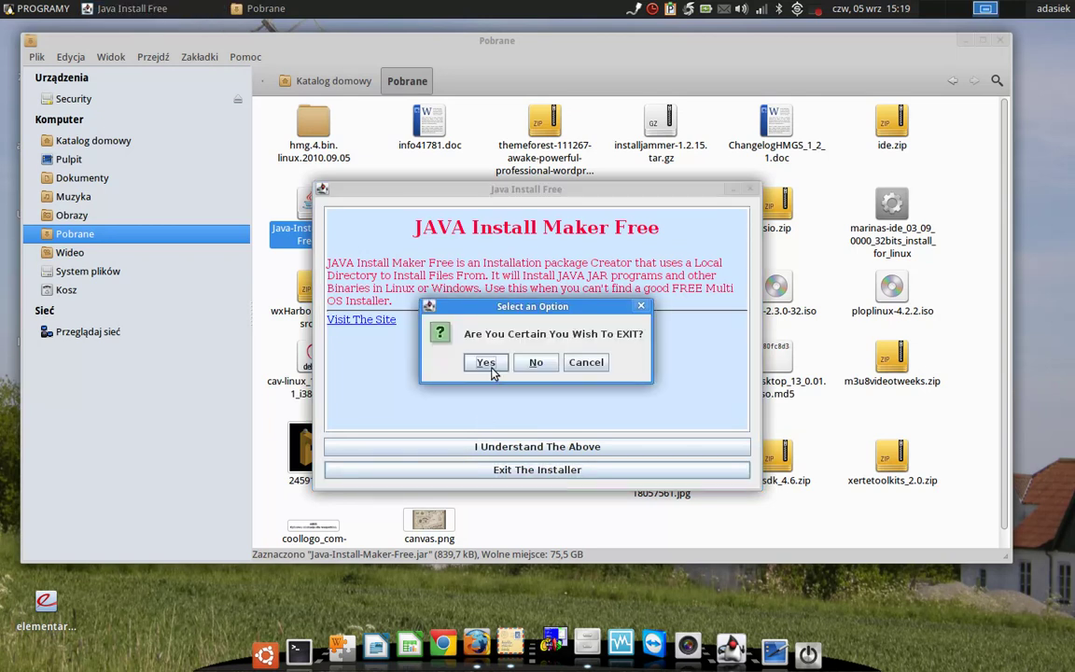
click(486, 365)
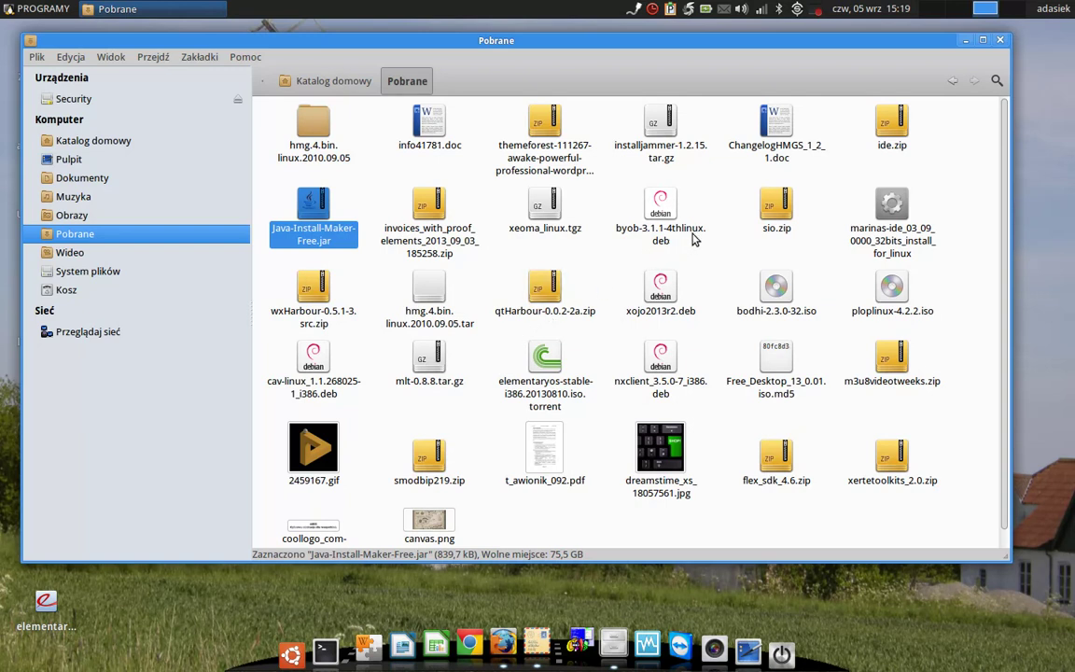
Try to install byob-3.1.1-4thlinux.deb through the Ubuntu software centre, cancelling at the authentication request and closing the centre
click(659, 212)
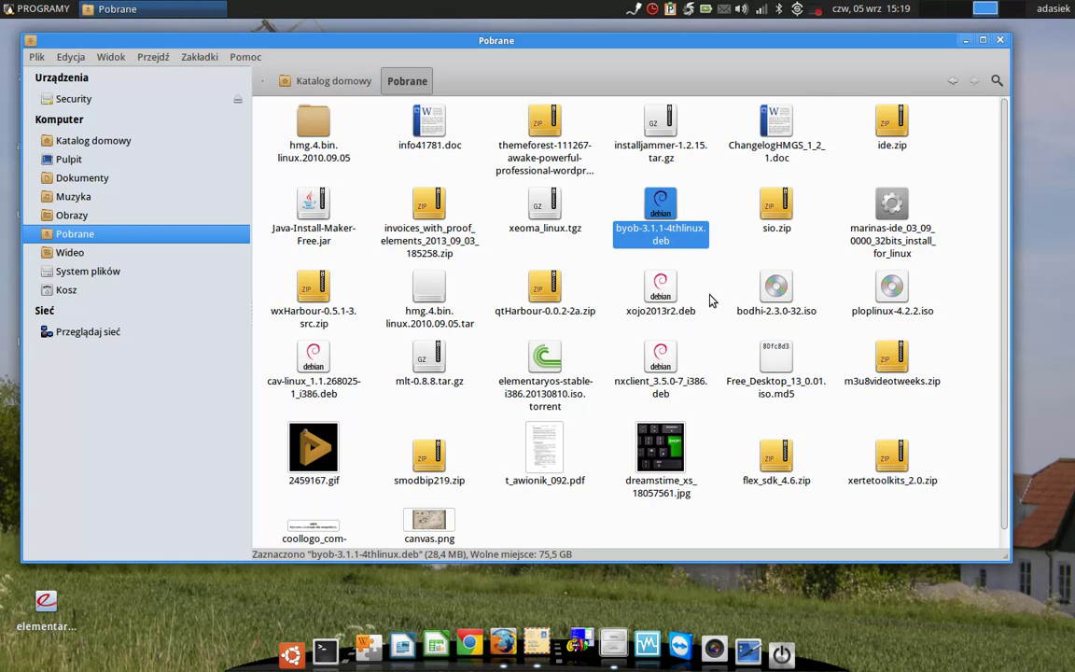
right_click(661, 244)
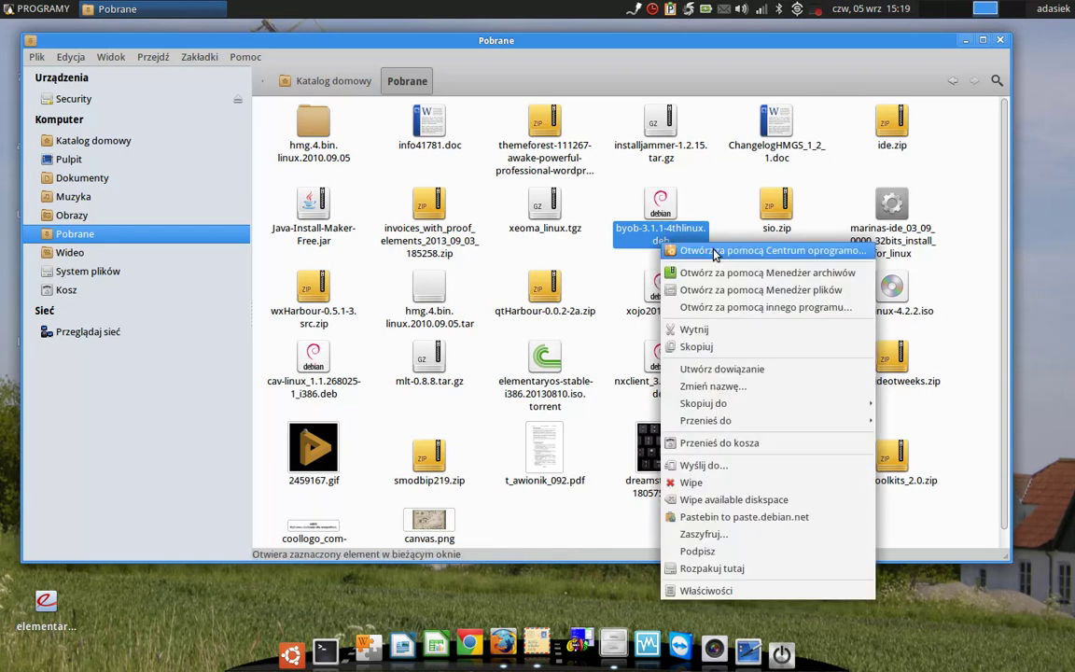
click(786, 252)
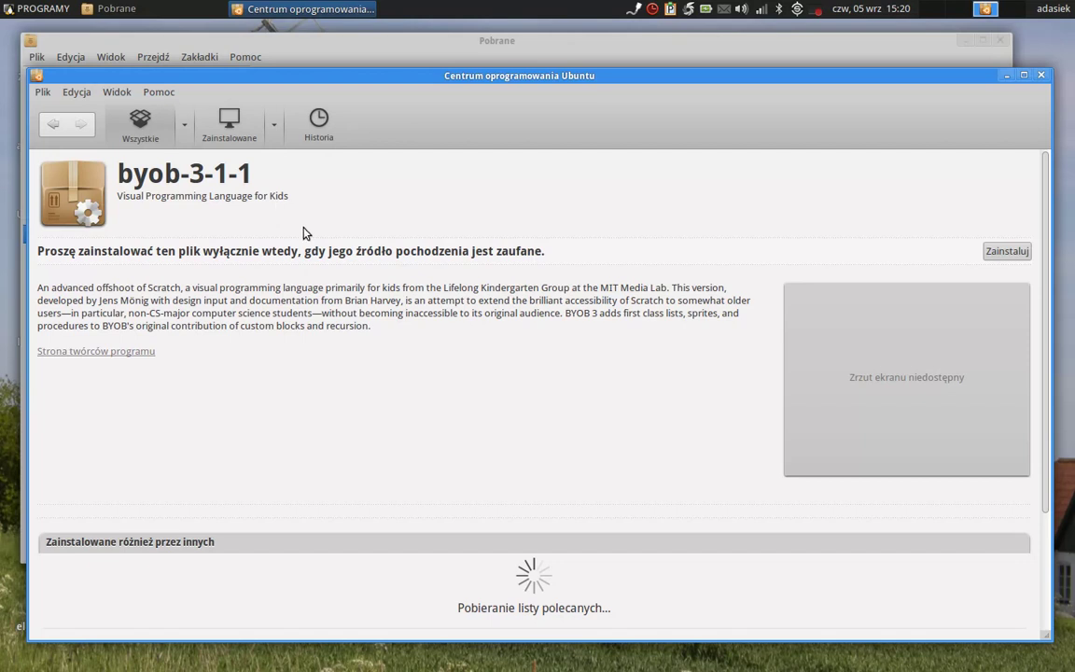
click(1014, 254)
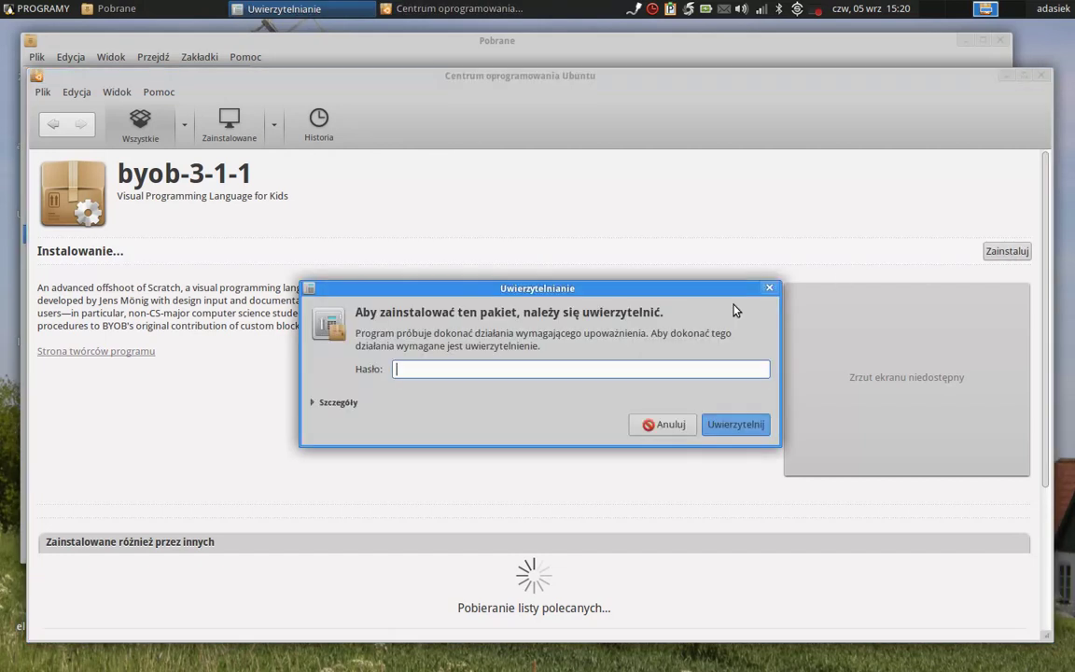
click(650, 427)
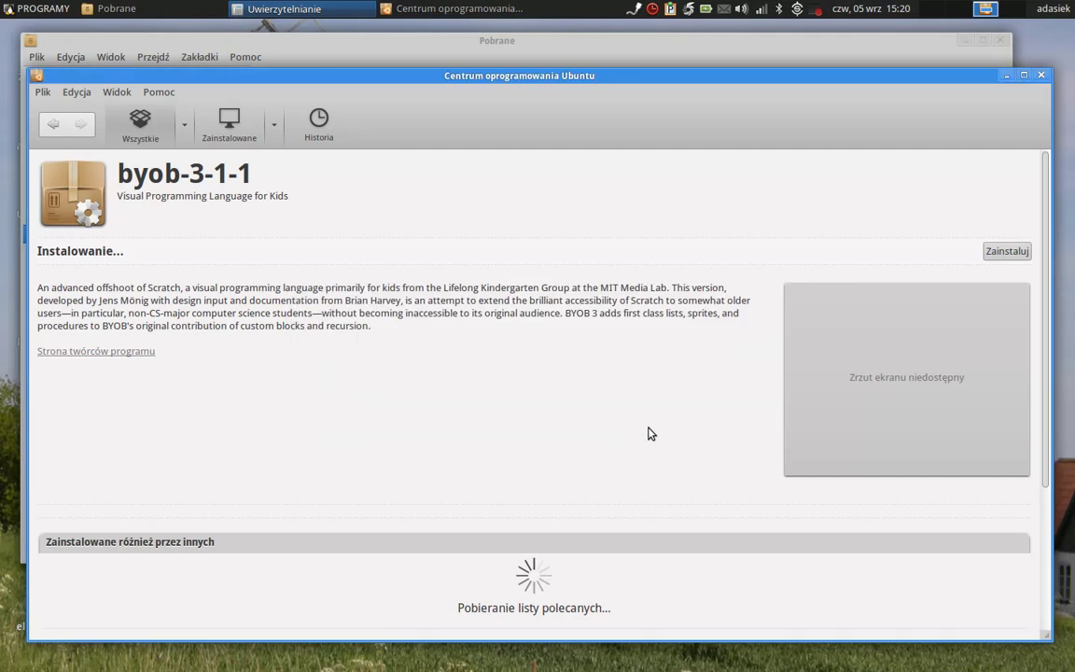
click(1041, 75)
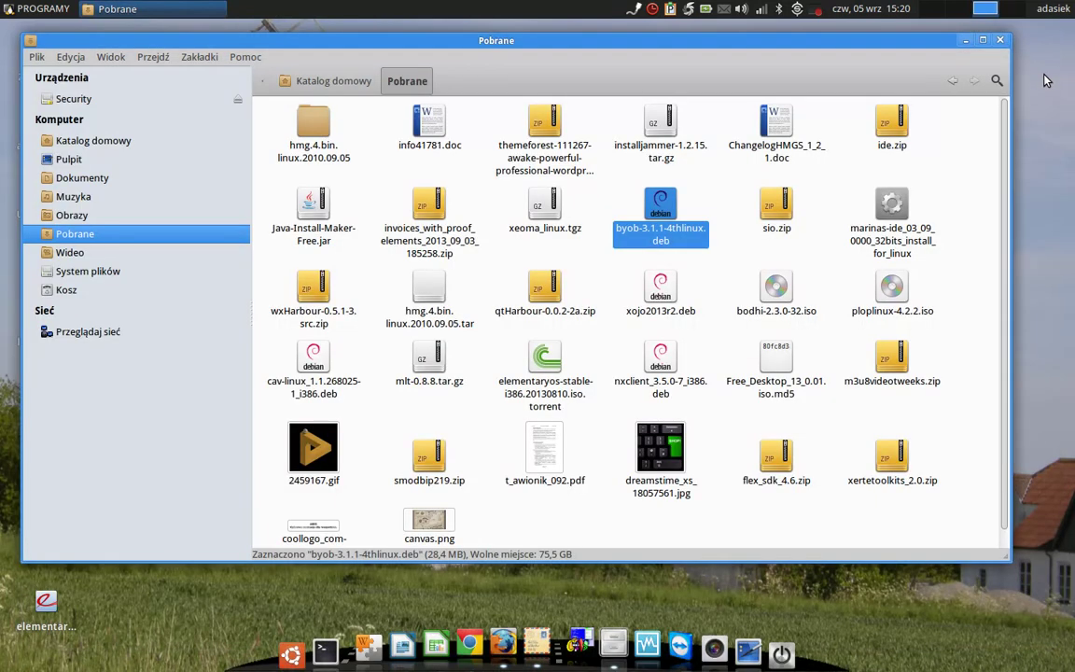
Go through Dokumenty, Artykuły do gazet and Dialog_Edukacyjny to open the 2013_07 folder
click(339, 86)
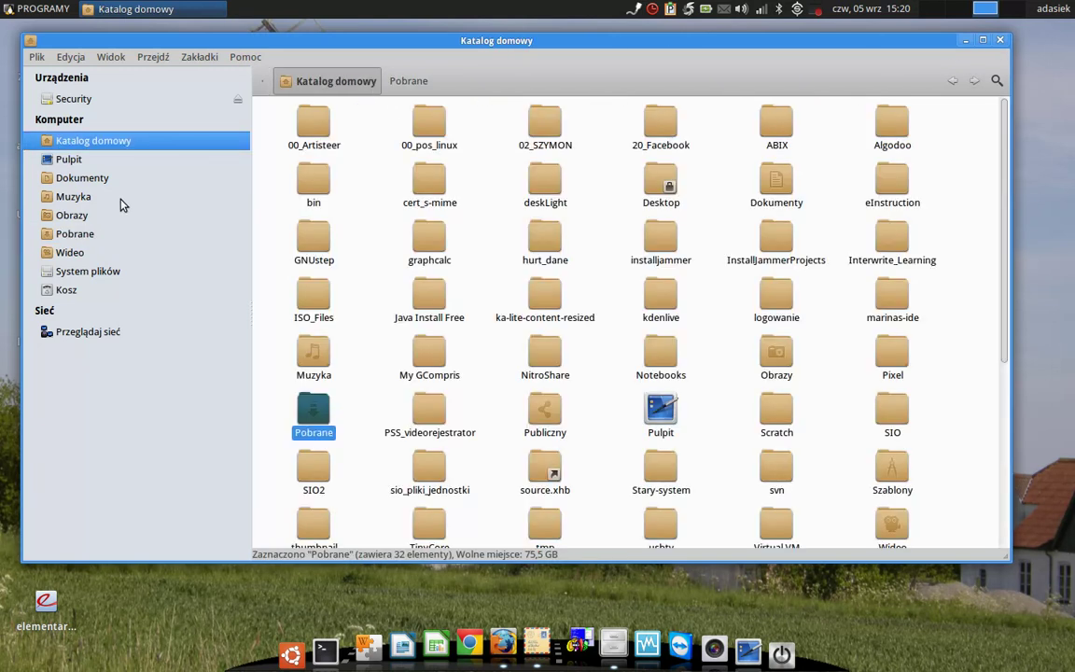
click(97, 179)
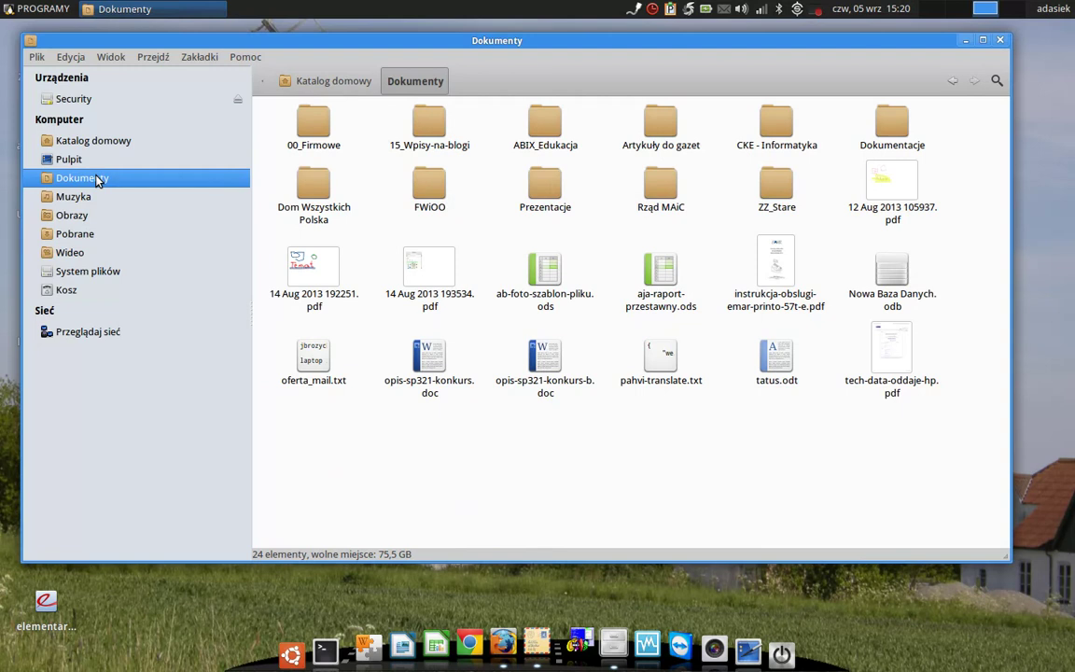
click(637, 146)
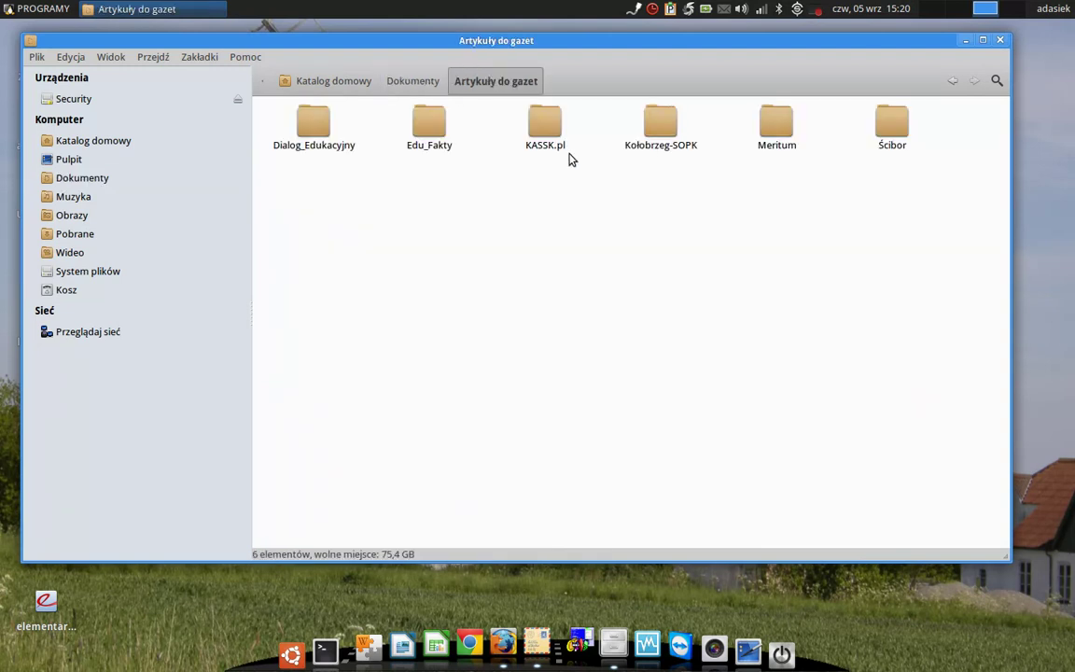
click(308, 136)
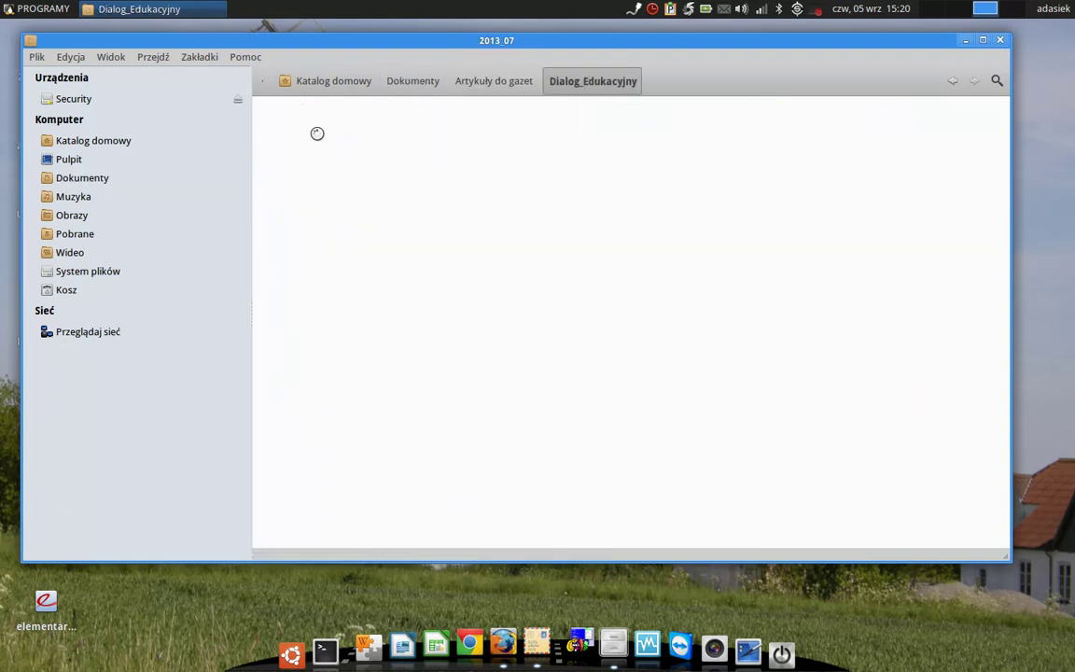
click(318, 138)
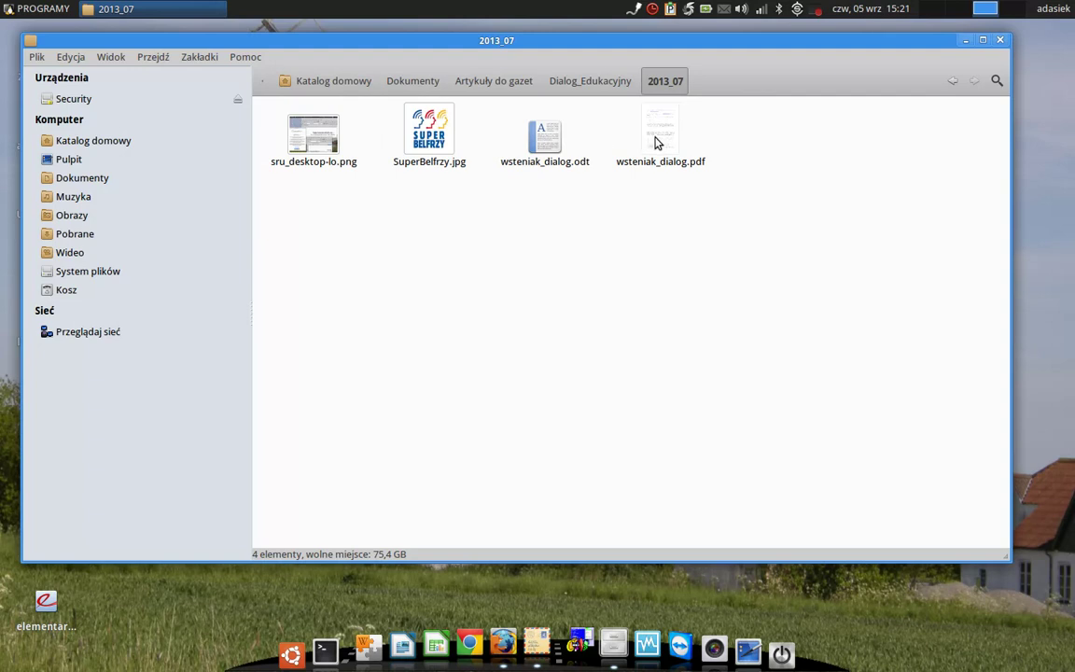
Start creating an archive from all four files in the 2013_07 folder and name it archiwum
drag(759, 207, 273, 134)
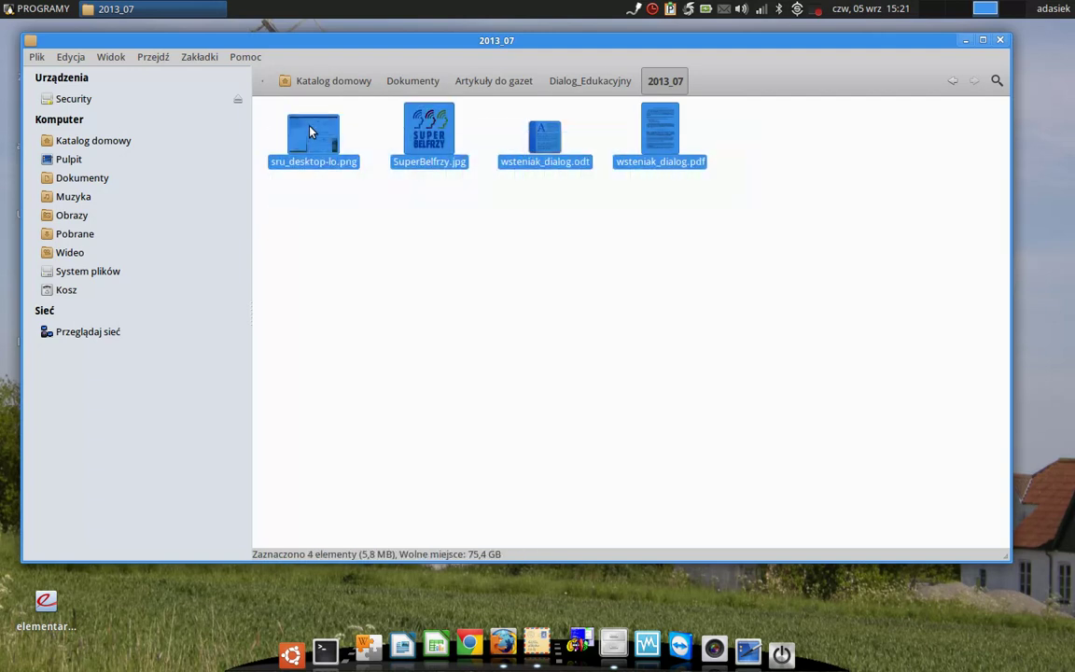
right_click(312, 131)
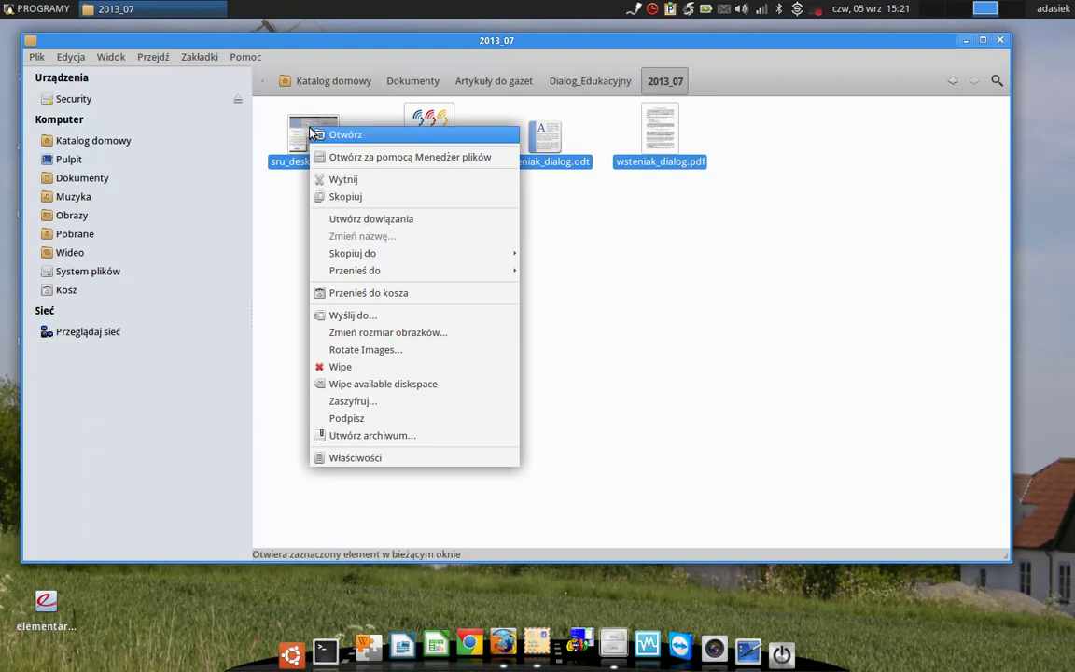
click(403, 437)
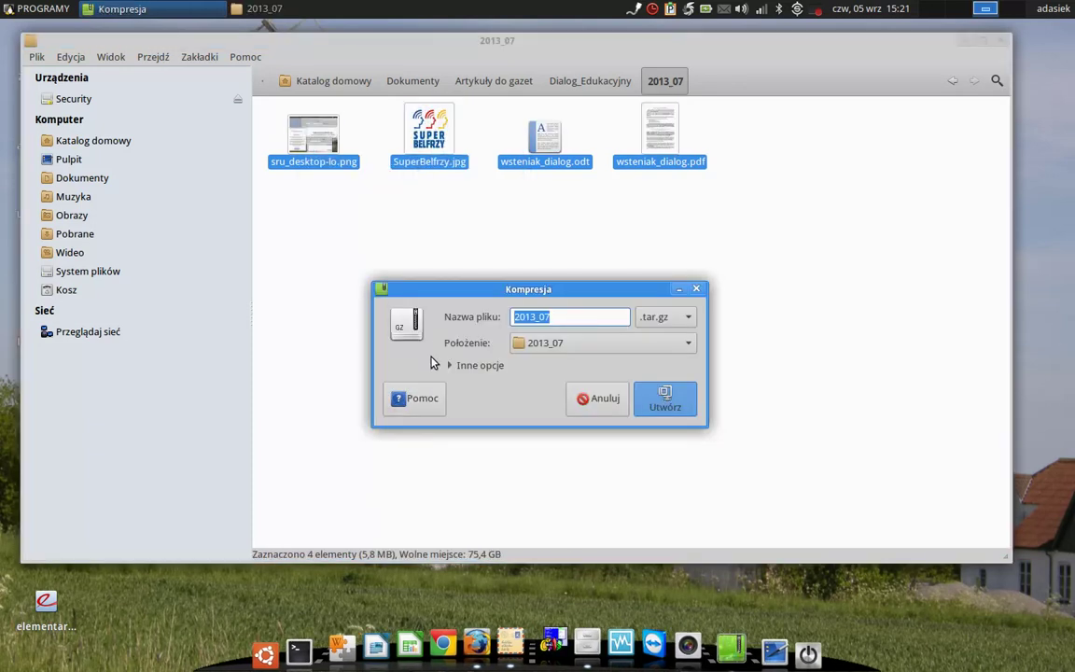
click(565, 318)
key(BackSpace)
key(BackSpace)
key(BackSpace)
key(BackSpace)
key(BackSpace)
key(BackSpace)
key(BackSpace)
text(archiwum)
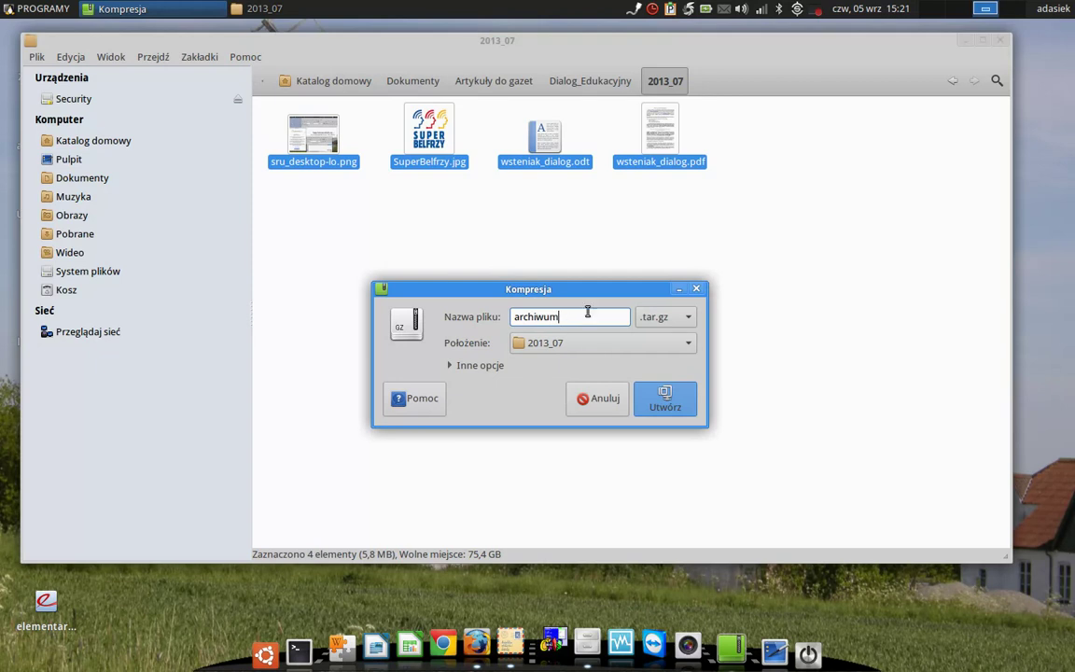
Review the archive formats and other options, keep .tar.gz, and create the archive in the 2013_07 folder
click(684, 316)
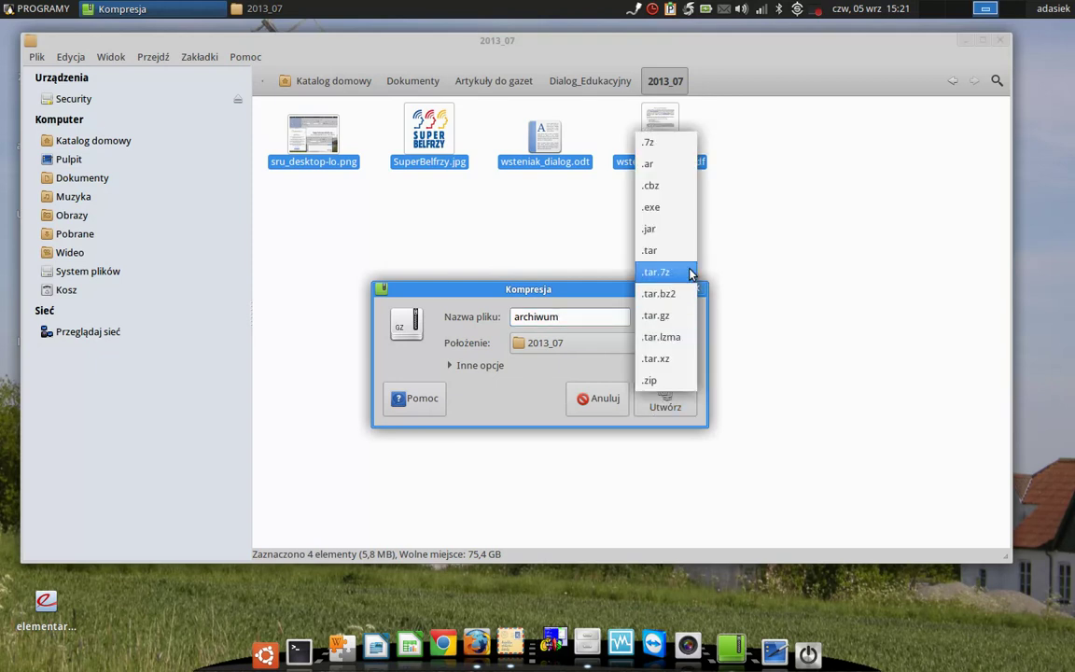
click(672, 317)
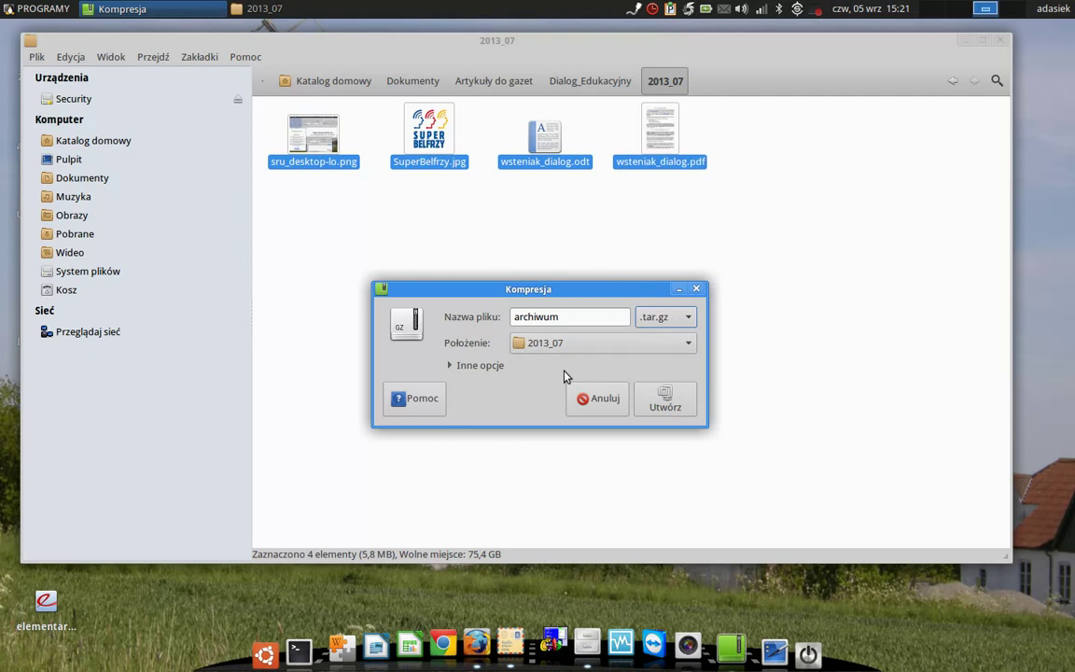
click(489, 370)
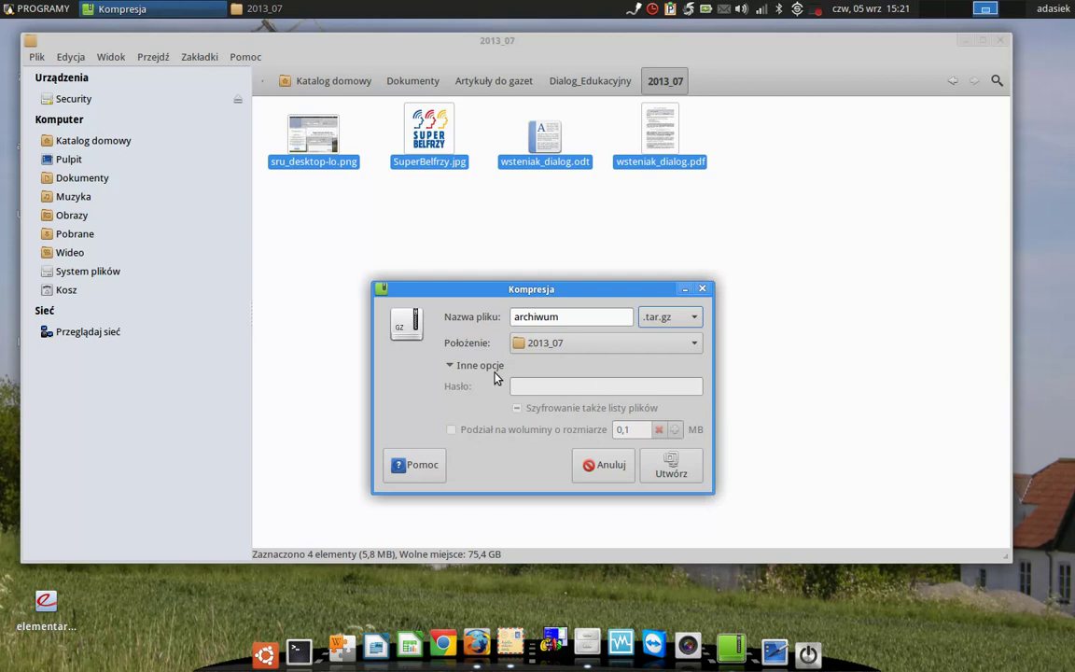
click(451, 367)
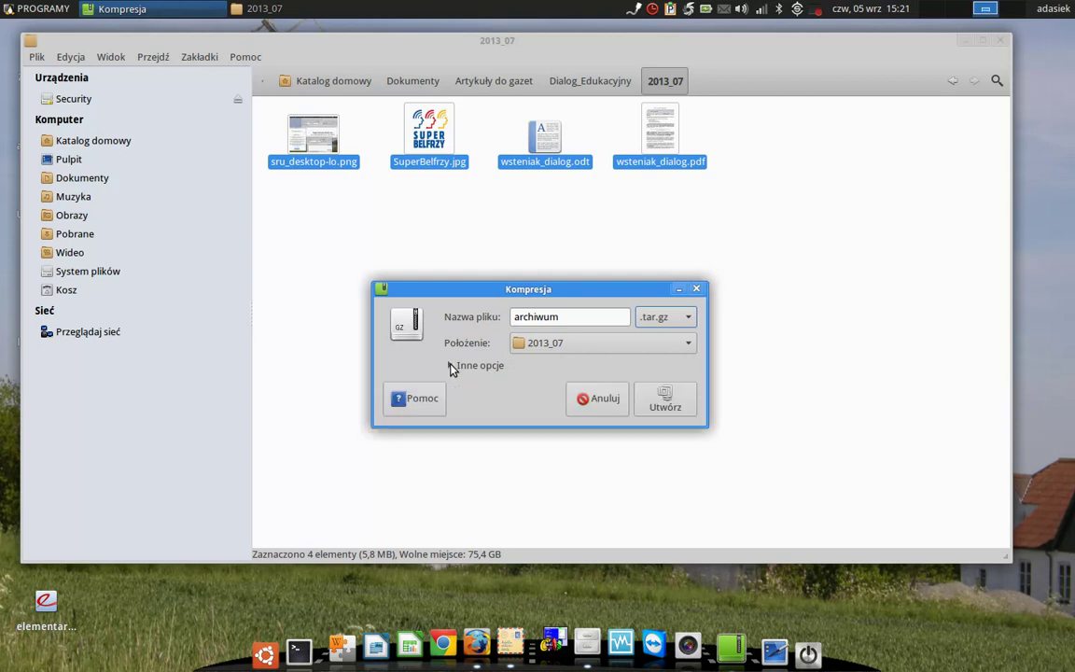
click(676, 398)
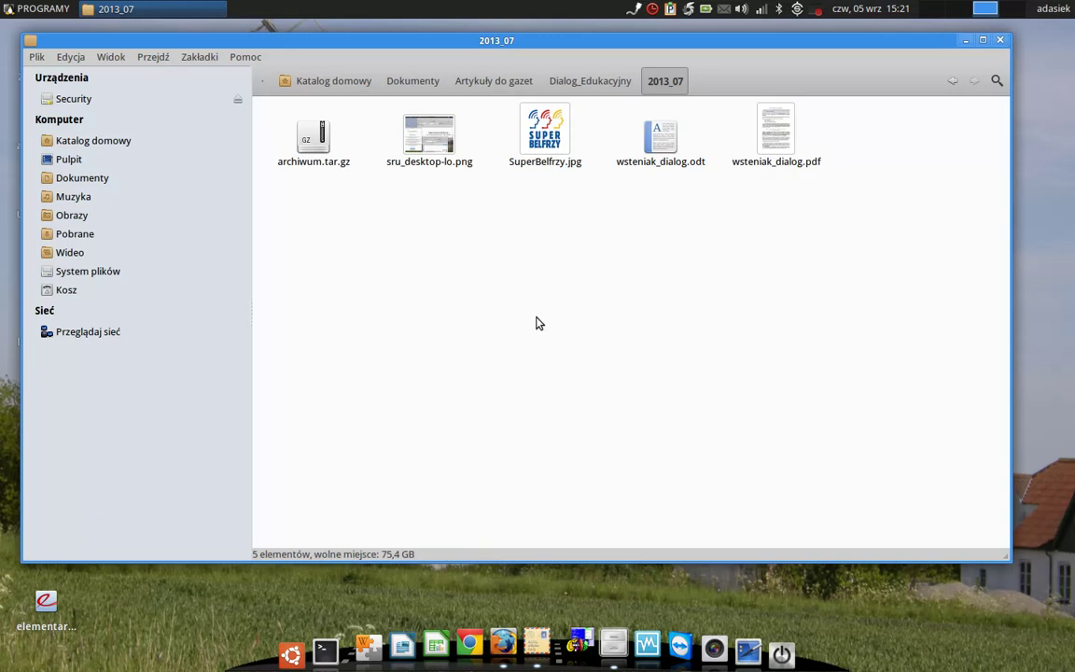
Close the automatically opened window of the inserted USB drive and dismiss the volume-mounted notification
click(299, 145)
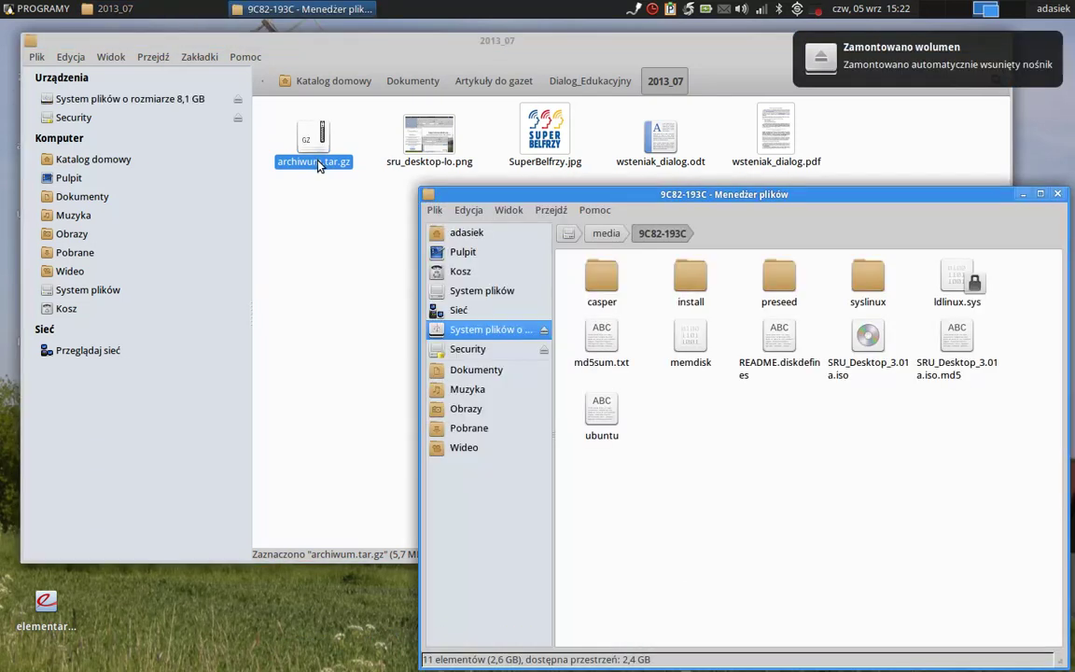
drag(919, 203, 834, 174)
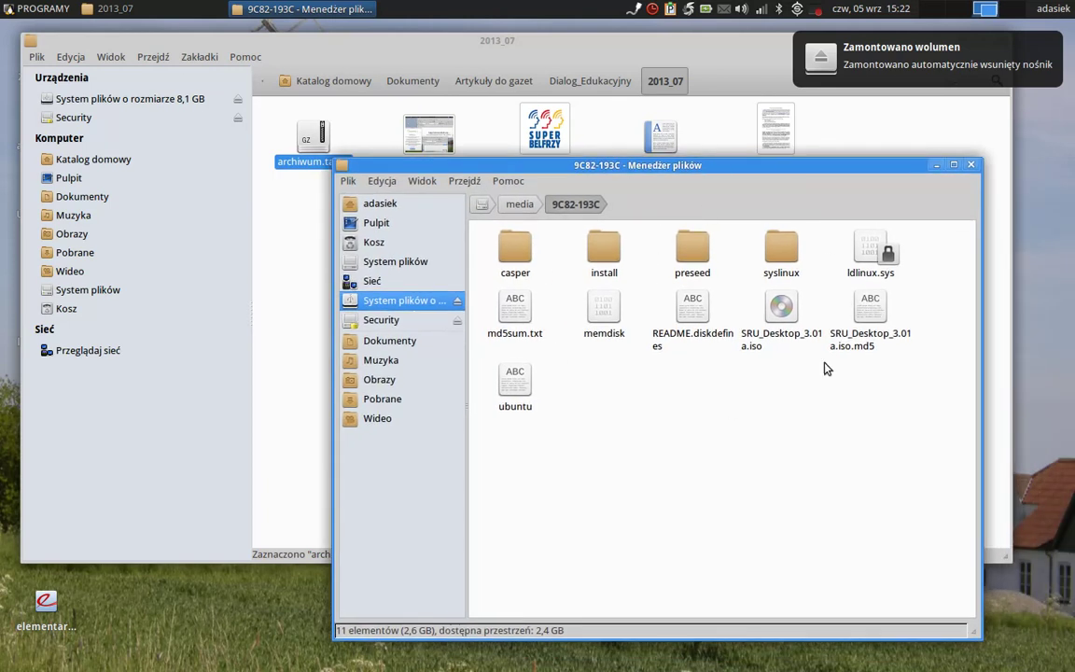
click(971, 165)
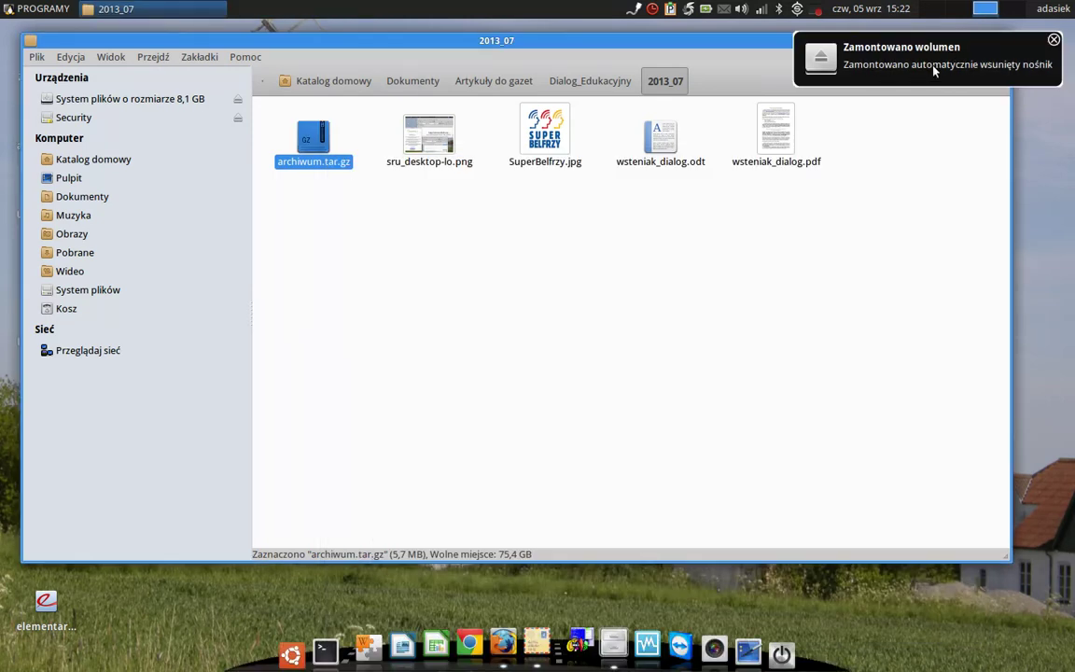
click(1053, 41)
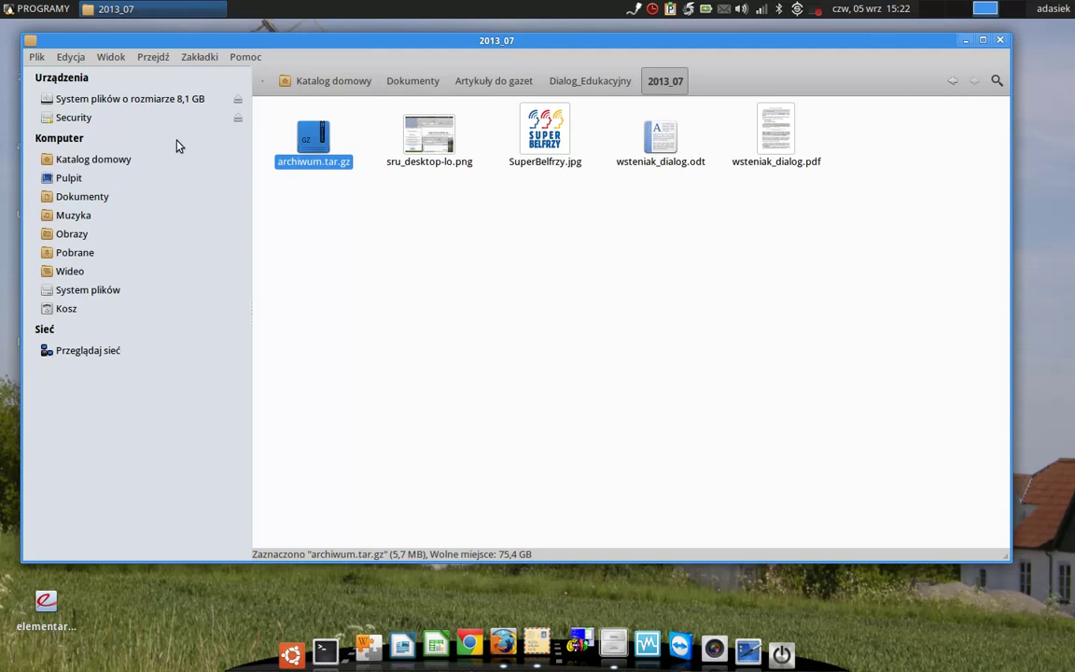
Open the 8,1 GB USB drive in the file manager and show an additional pane beside it
click(107, 102)
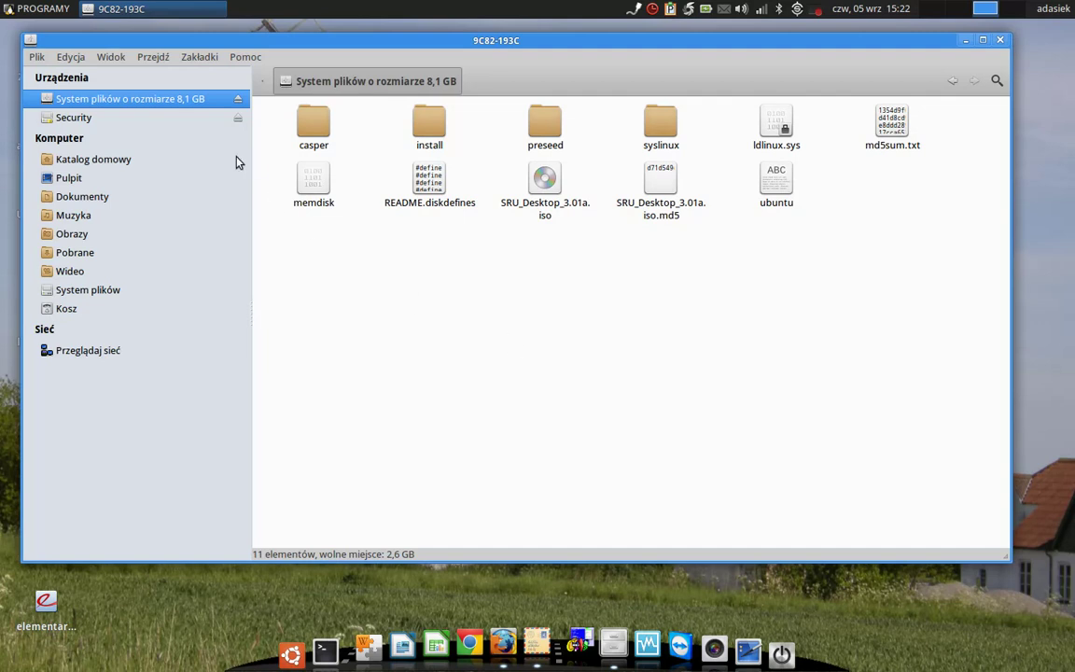
click(118, 57)
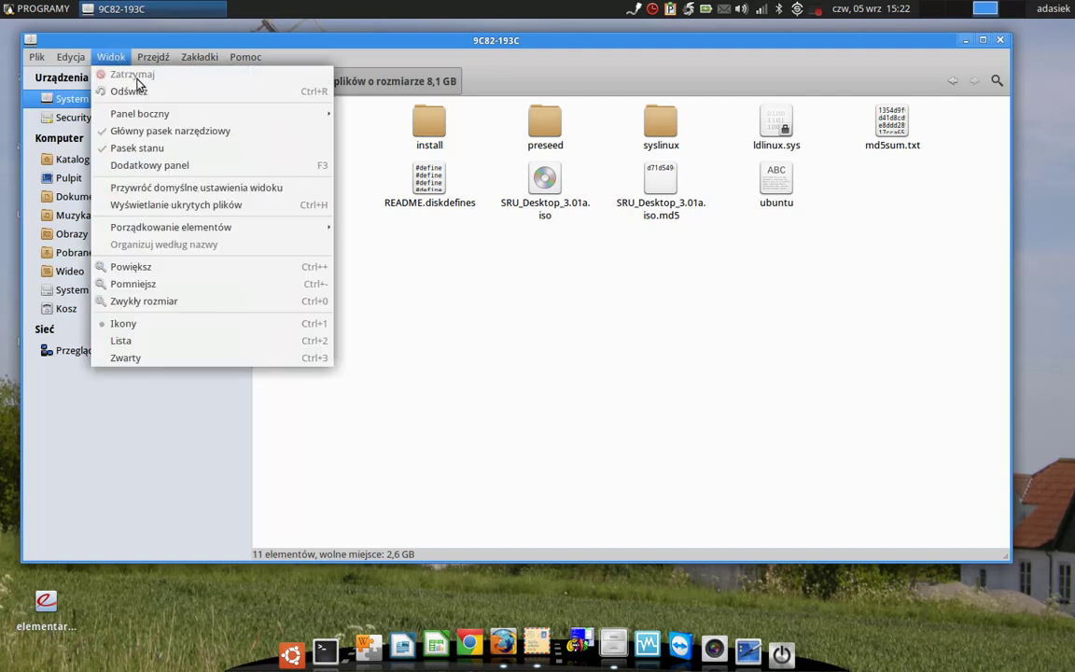
click(310, 175)
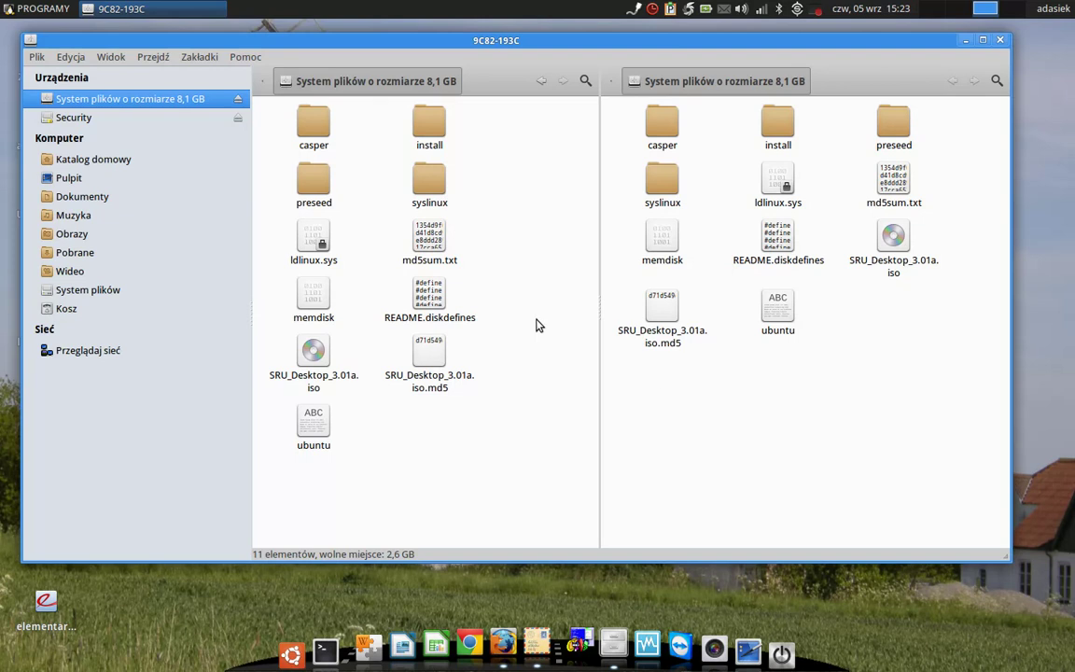
In the first pane, go through Dokumenty, Artykuły do gazet and Dialog_Edukacyjny to open the 2013_07 folder
click(89, 193)
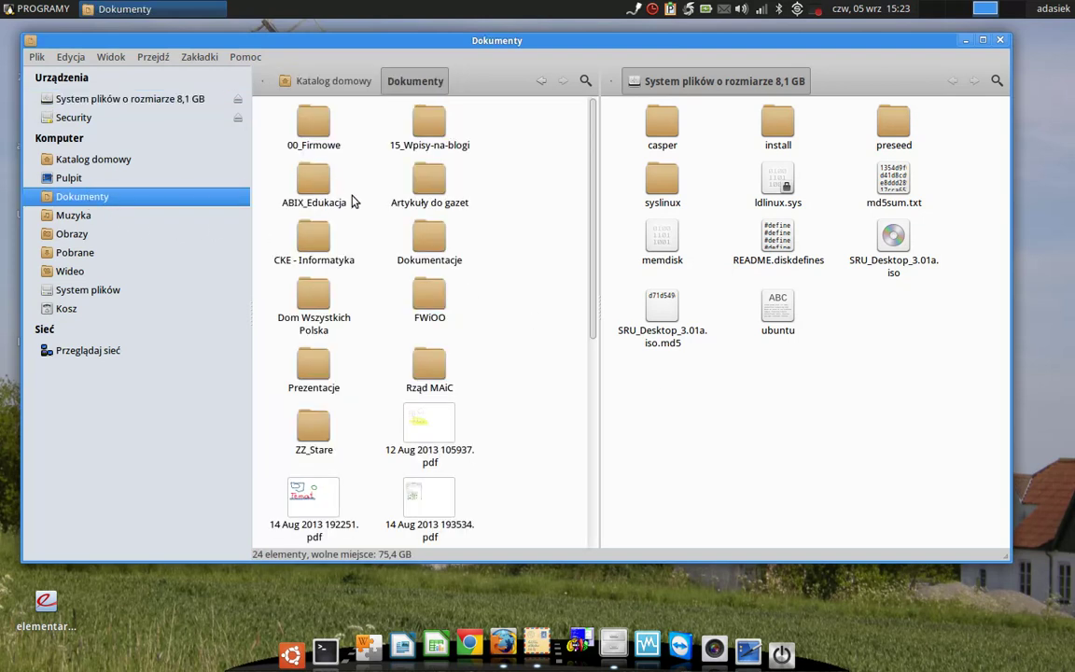
click(426, 185)
double_click(427, 185)
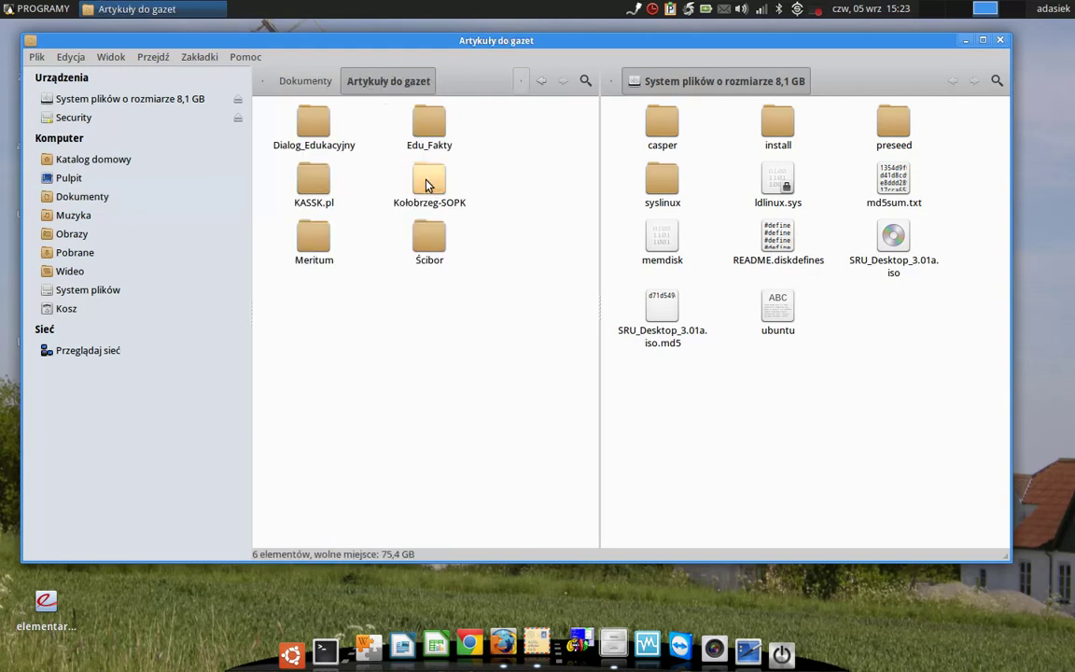
double_click(321, 134)
double_click(320, 134)
Copy archiwum.tar.gz from the 2013_07 folder to the USB drive shown in the other pane
click(319, 135)
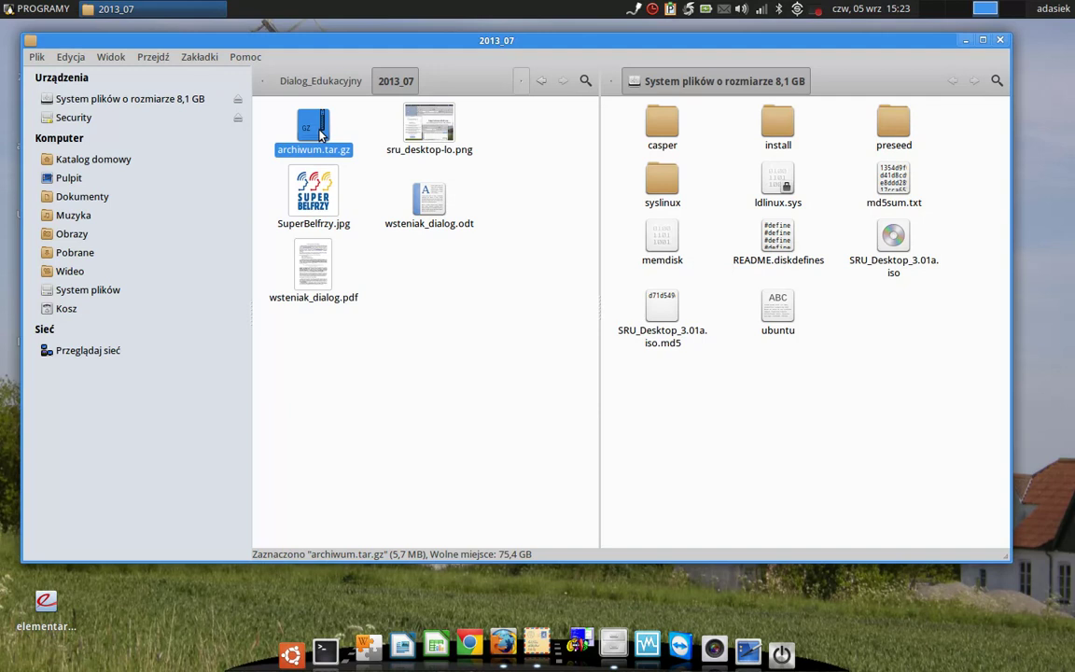
right_click(320, 136)
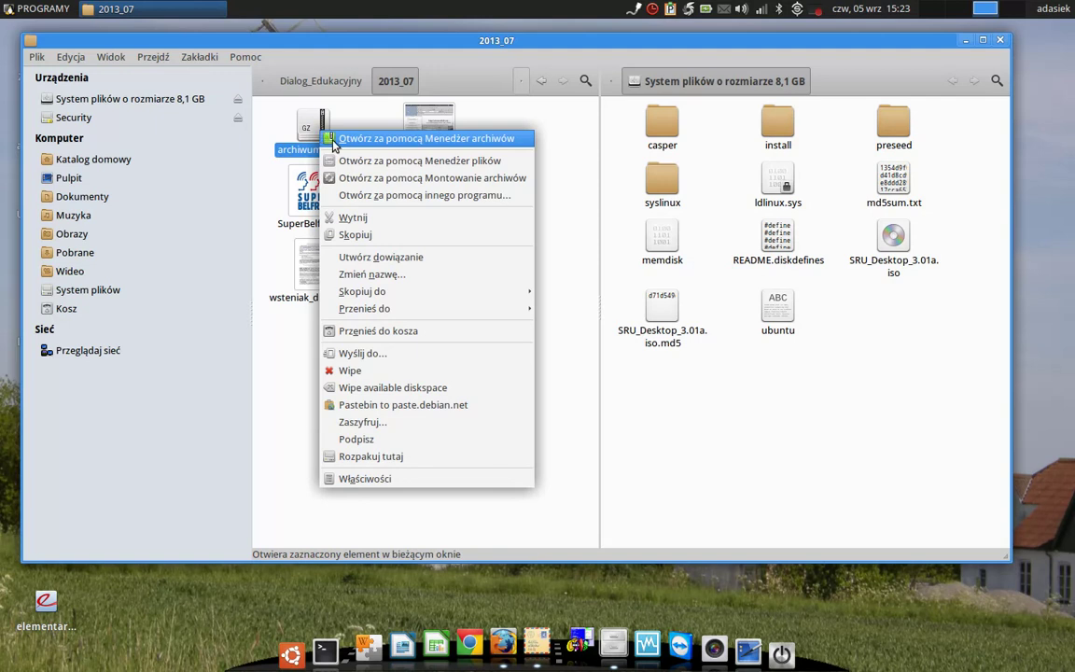
mouse_move(472, 294)
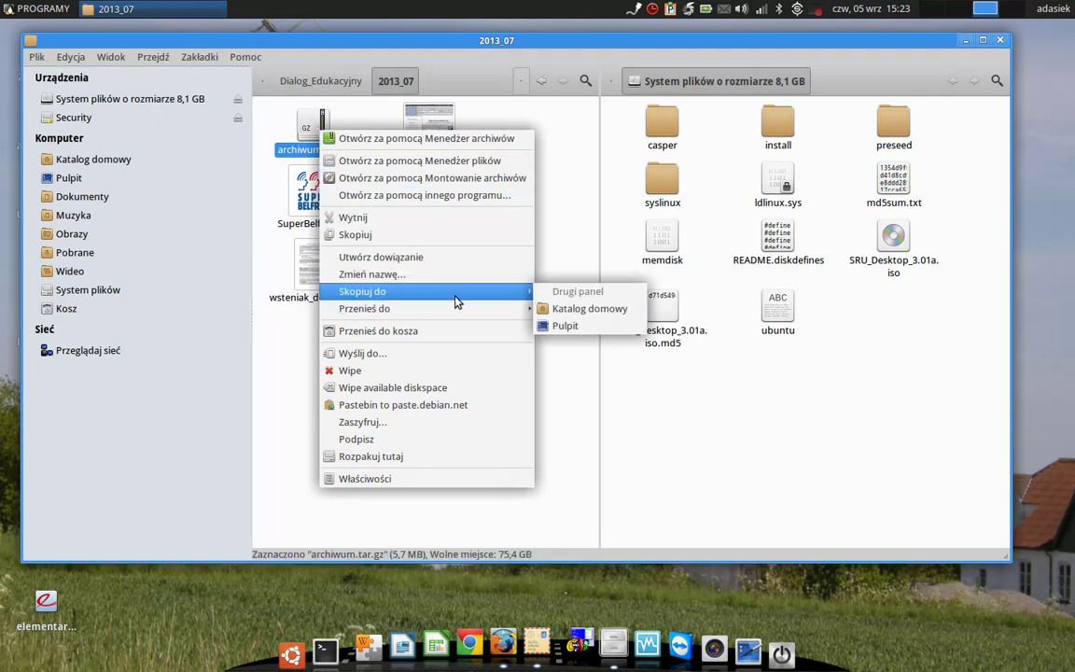
click(618, 298)
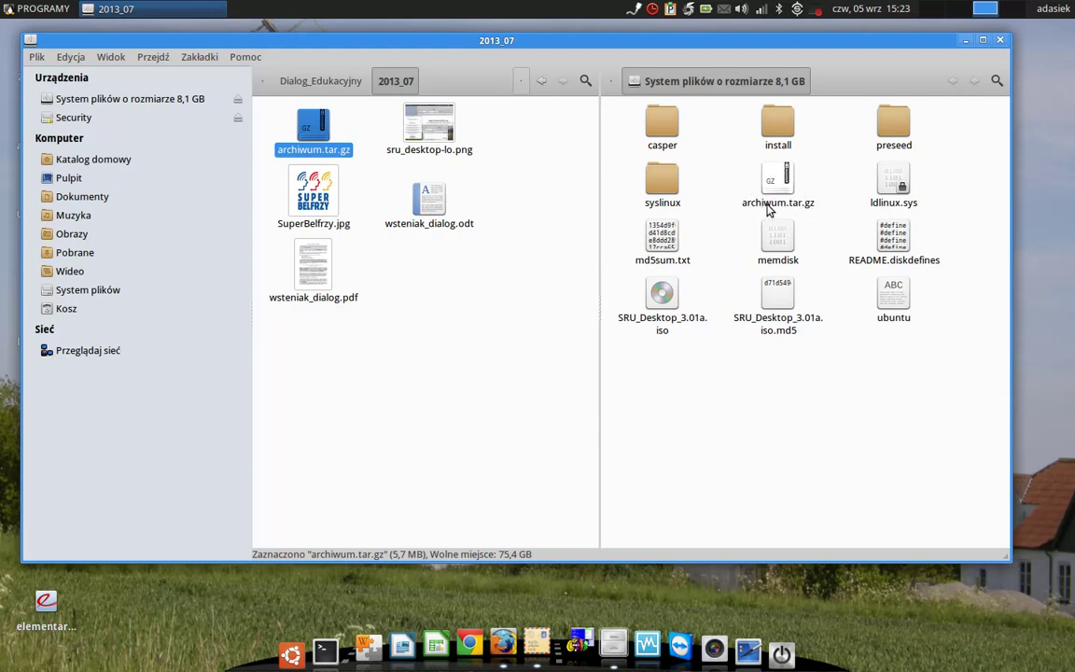
Extract the copied archiwum.tar.gz in place on the USB drive and clear the selection
click(773, 192)
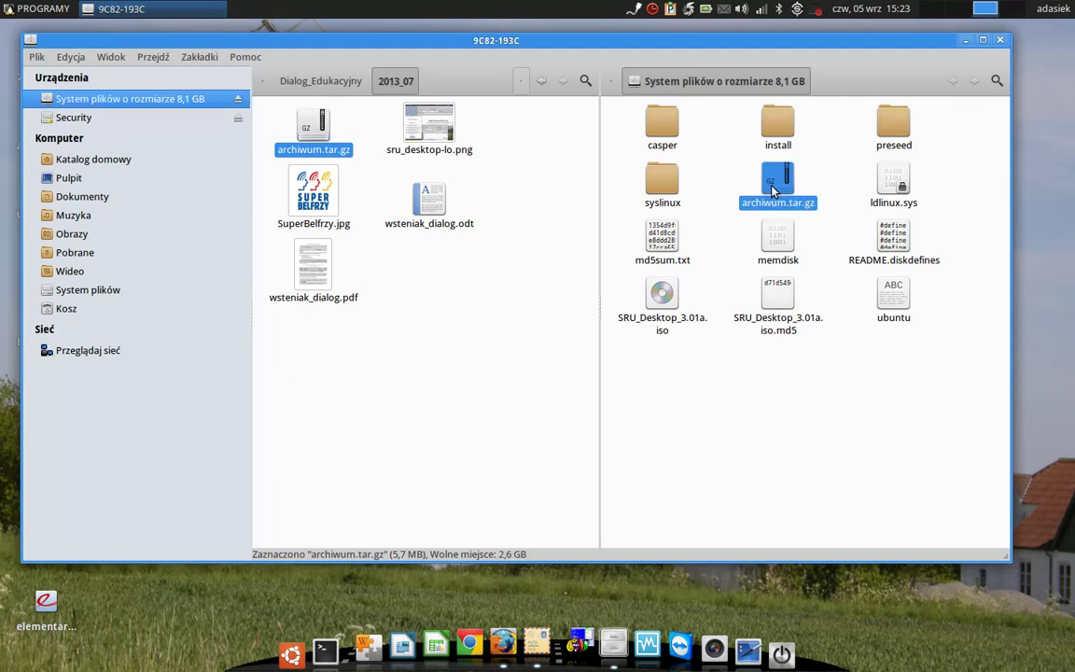
right_click(773, 190)
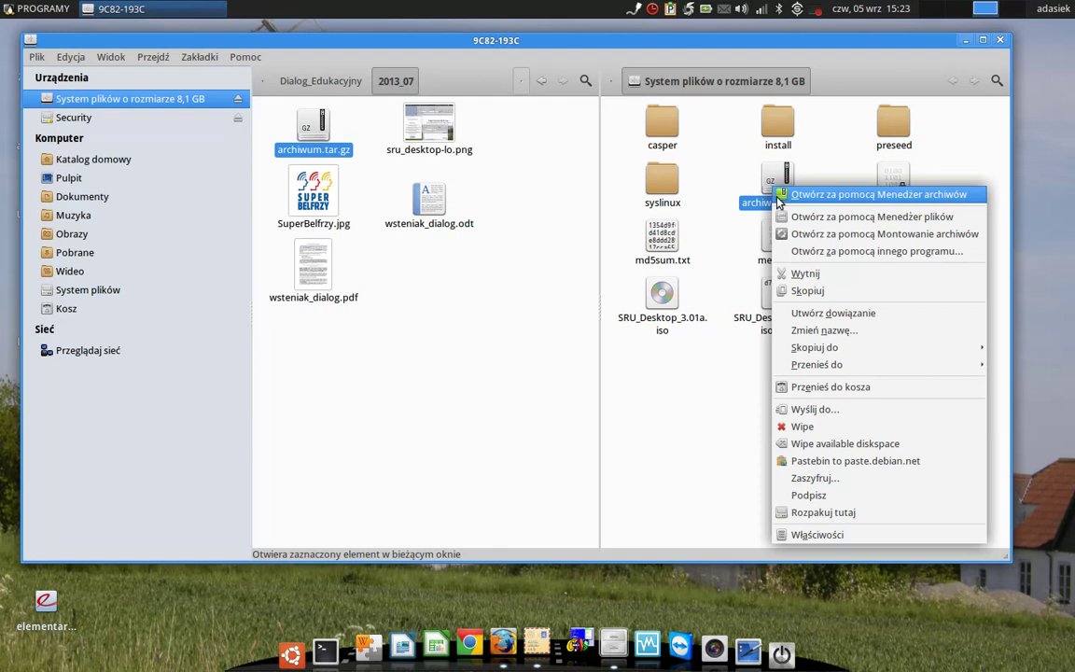
click(864, 512)
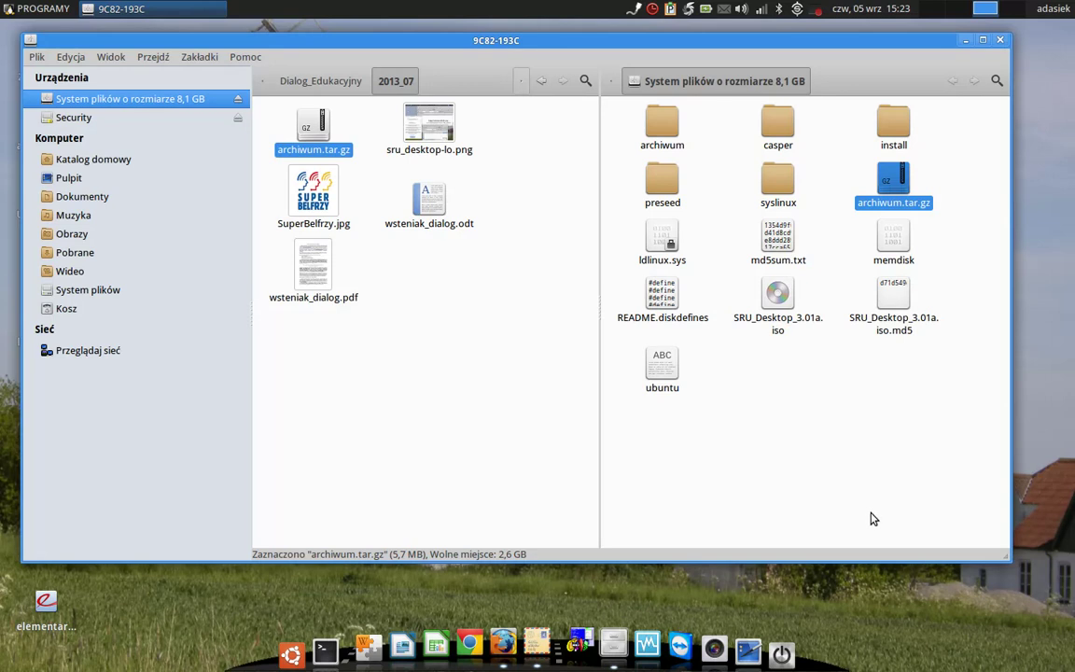
click(875, 505)
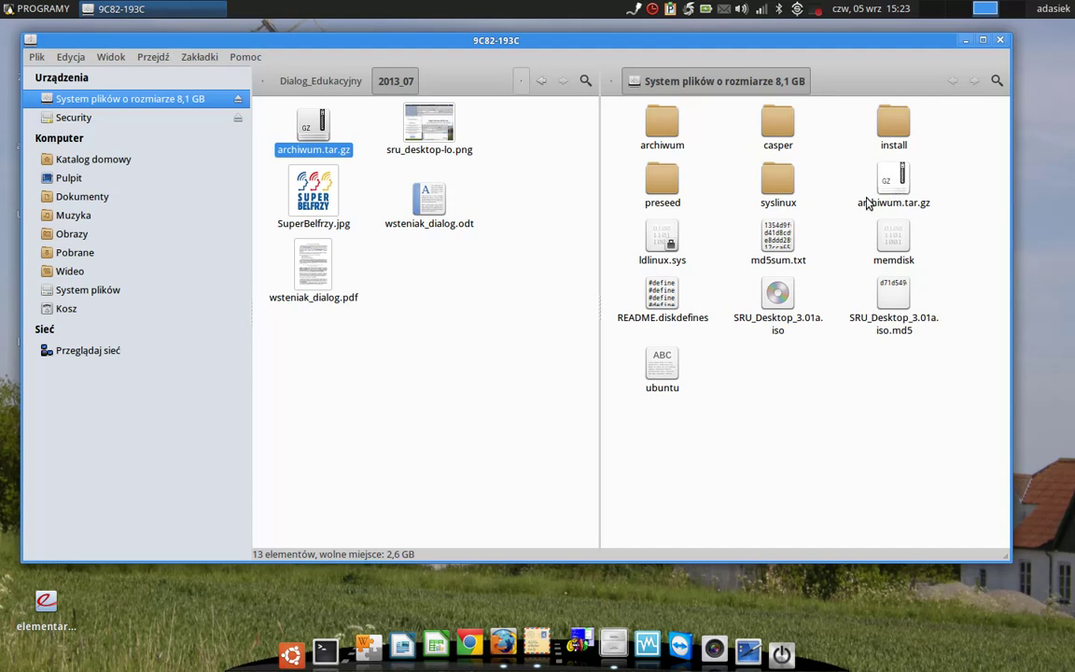
View the extracted files in the drive's archiwum folder, return to the drive's root and eject the 8,1 GB drive
click(664, 126)
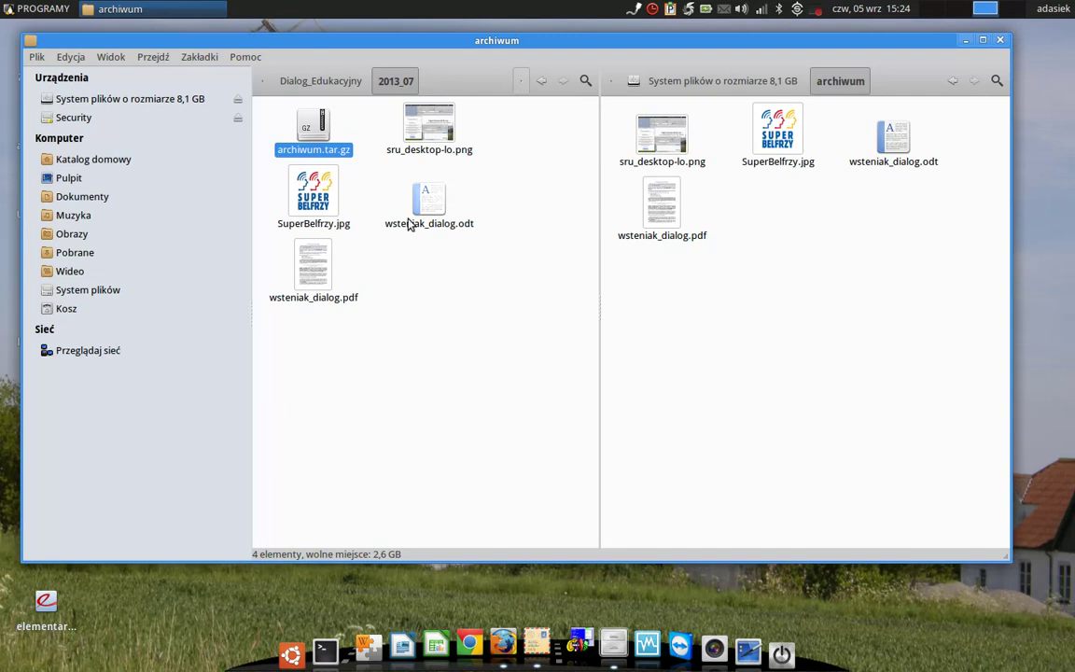
click(94, 93)
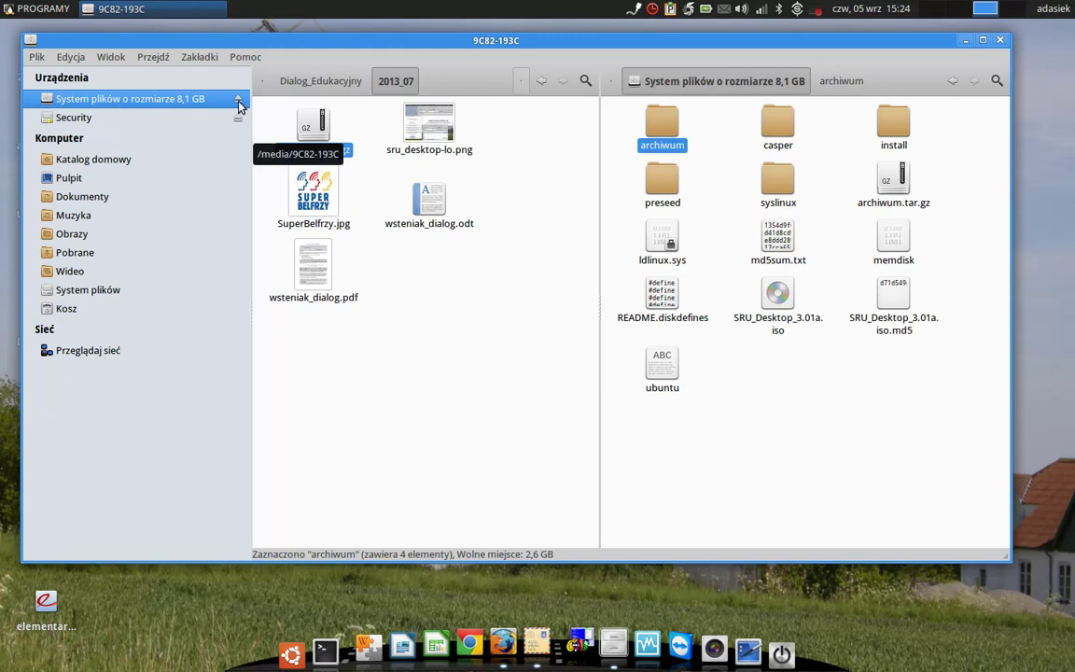
click(238, 107)
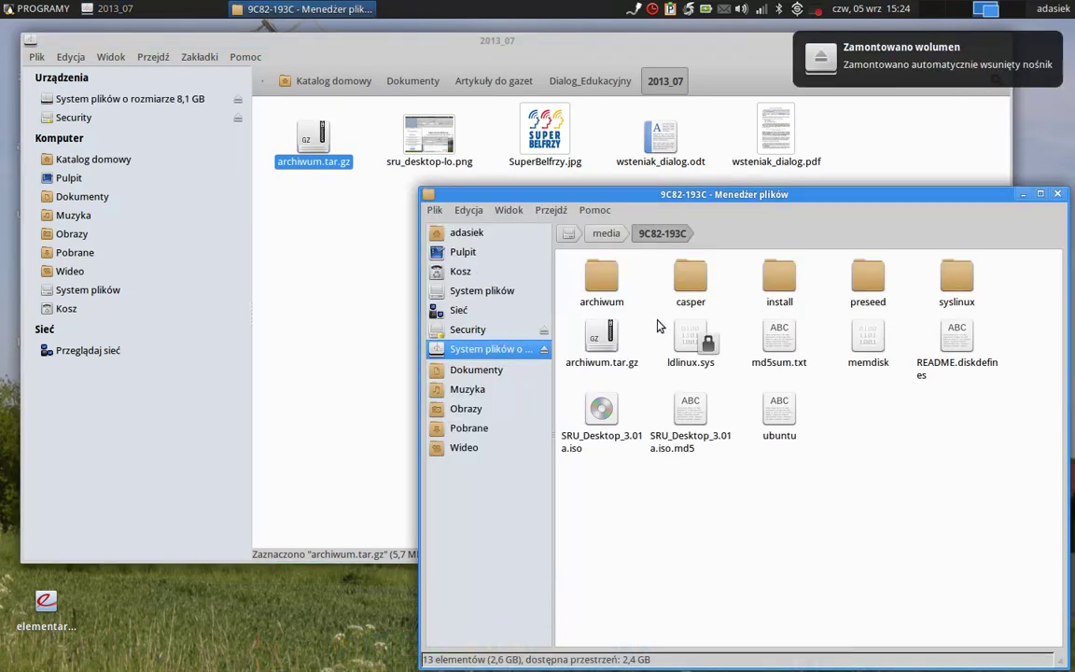
Check archiwum.tar.gz and the archiwum folder's contents on the reinserted USB drive, and close both file manager windows
click(605, 338)
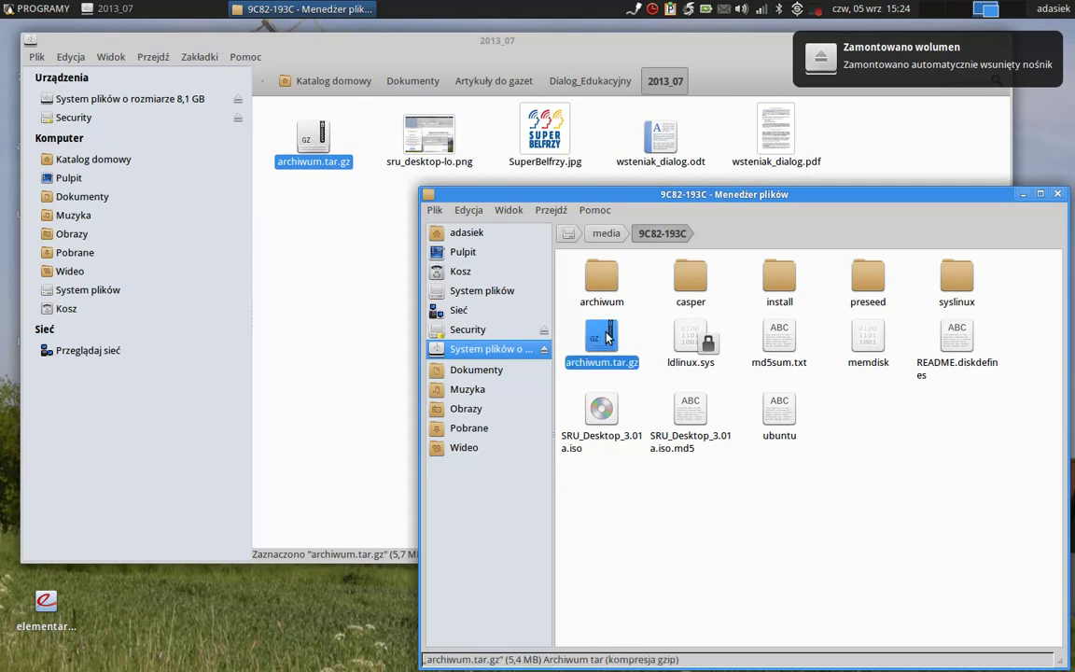
double_click(598, 284)
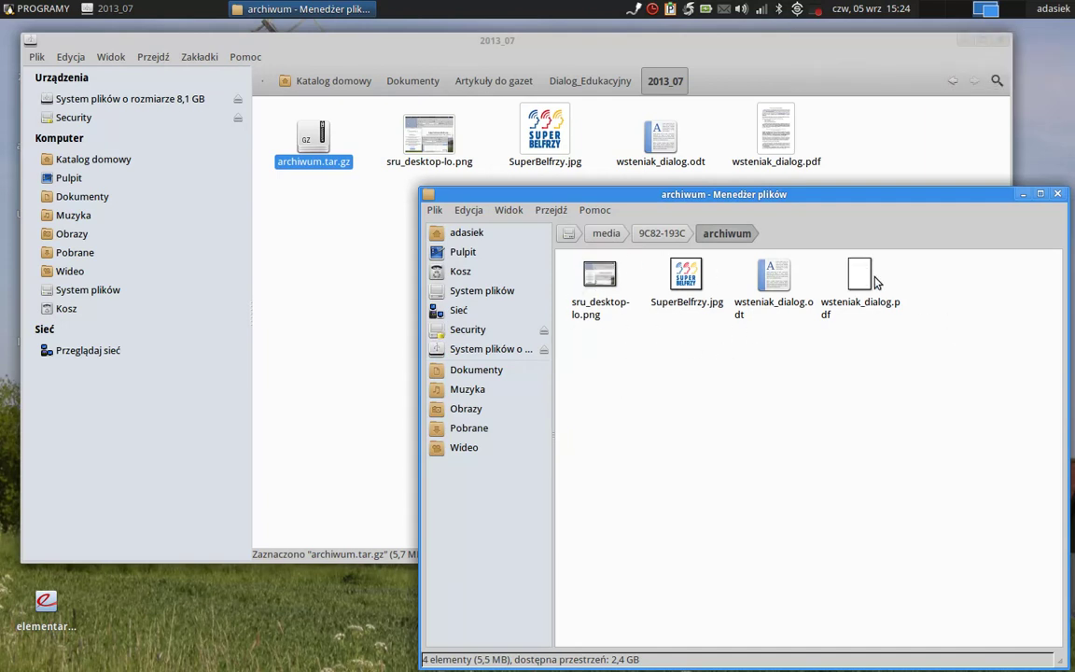
click(1055, 196)
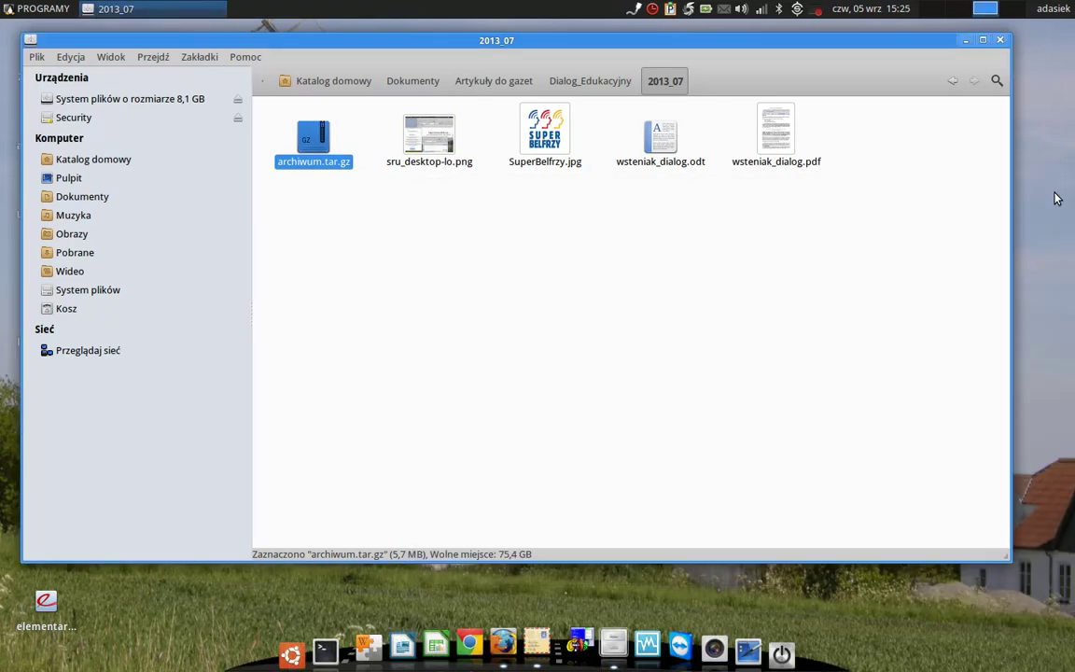
click(736, 245)
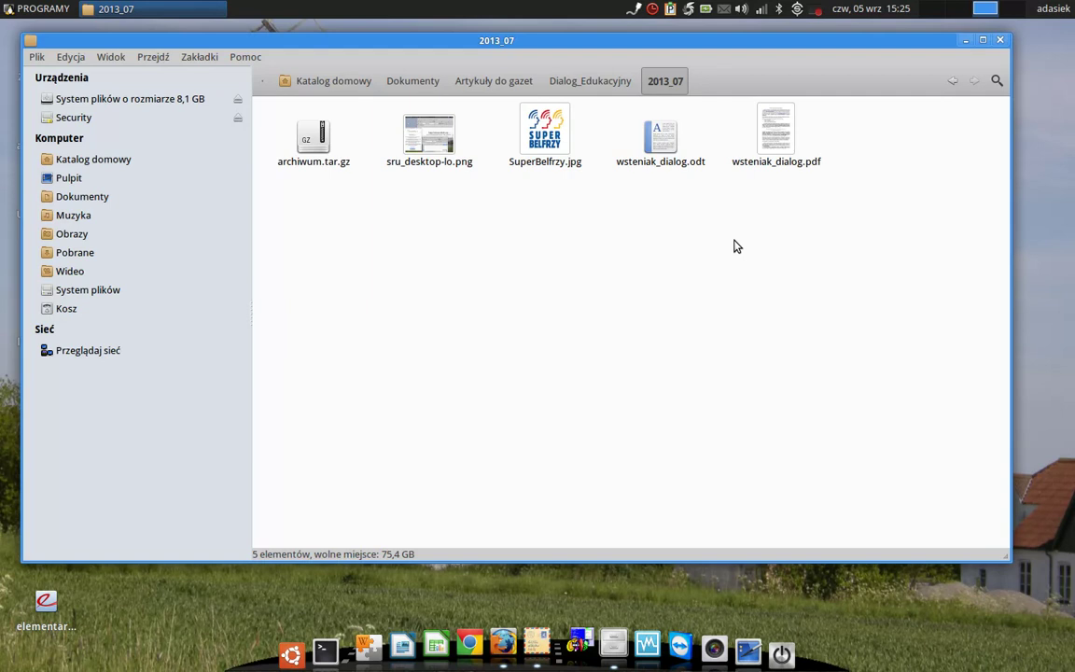
click(999, 40)
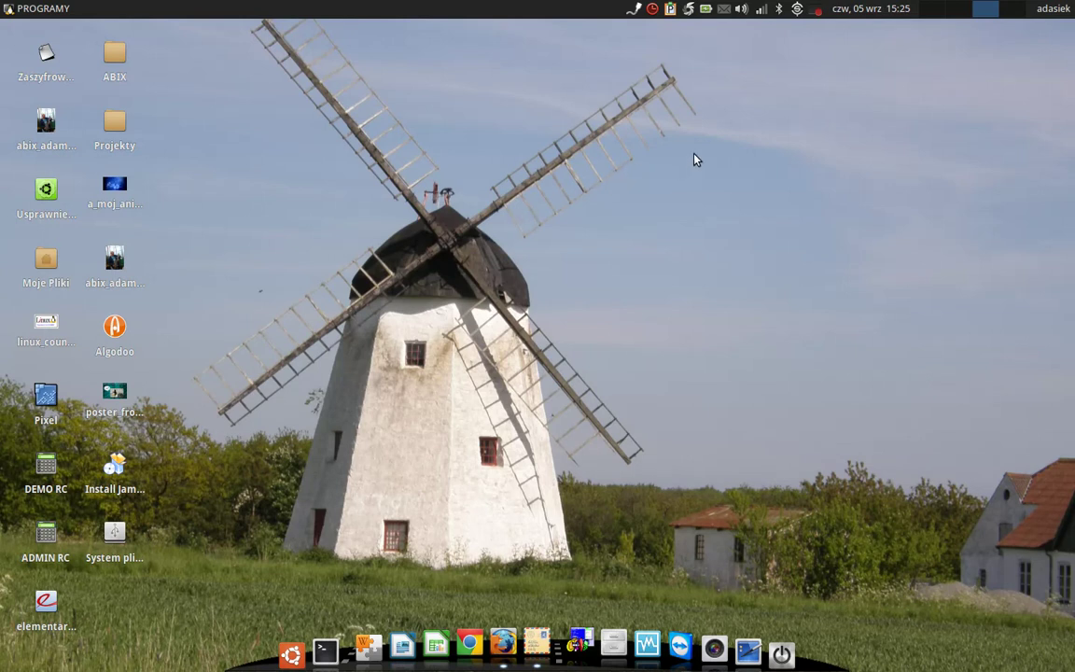
click(818, 10)
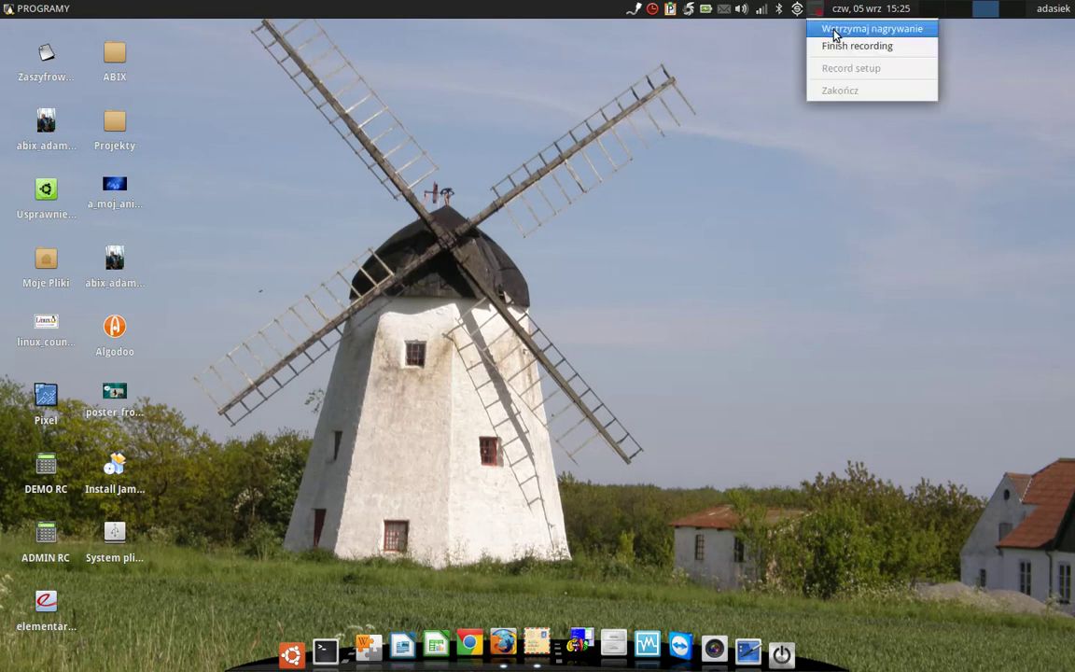